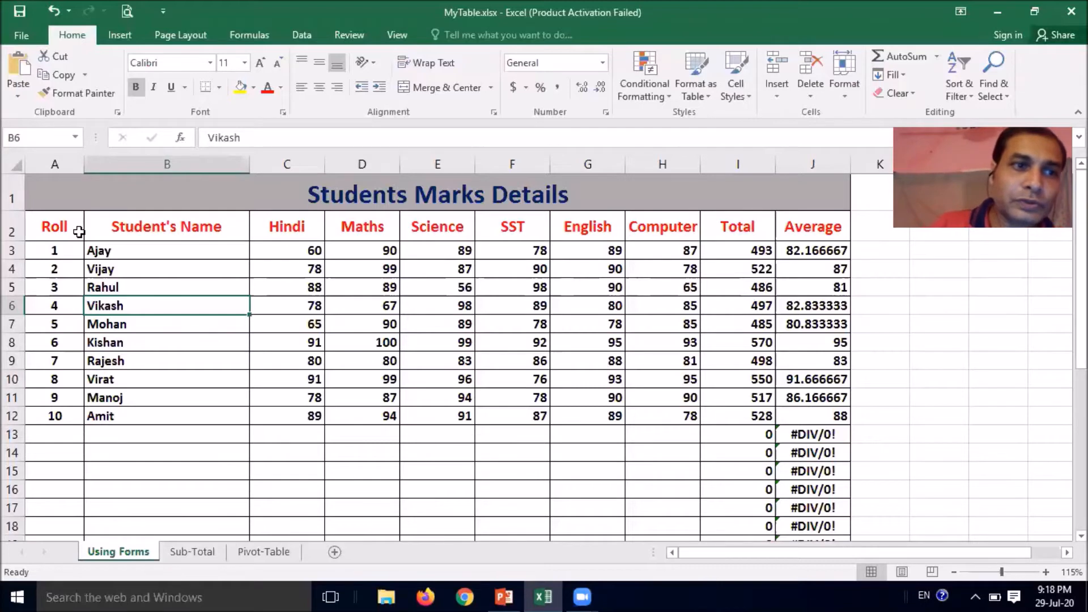
Select the marks table A2:J12 including its headers and sort it by roll number from largest to smallest
{"action": "left_click", "coordinate": [58, 160]}
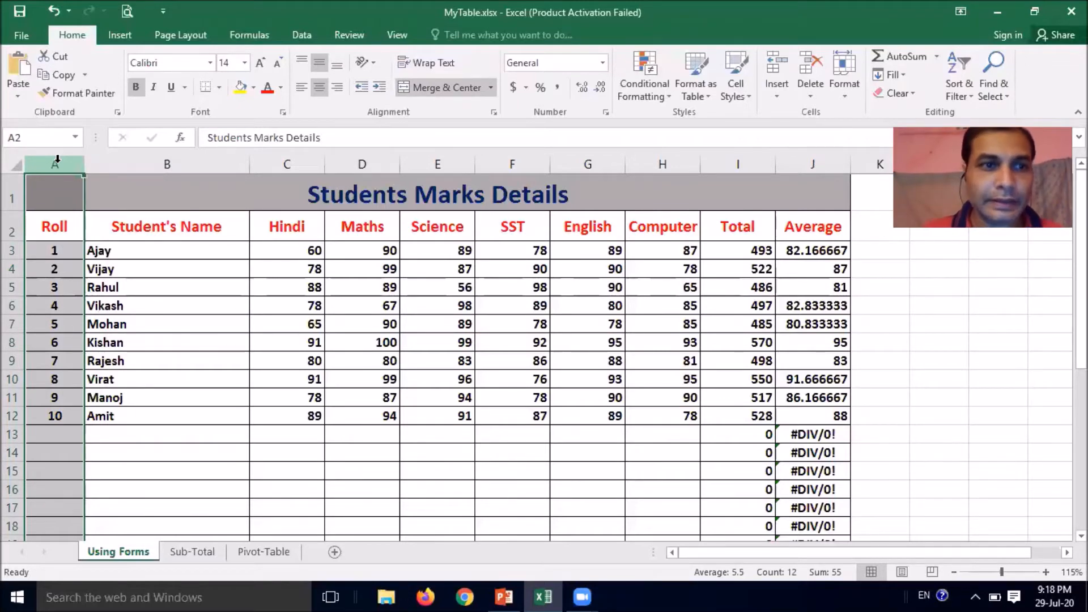
{"action": "left_click", "coordinate": [63, 227]}
{"action": "left_click_drag", "start_coordinate": [62, 227], "coordinate": [838, 414]}
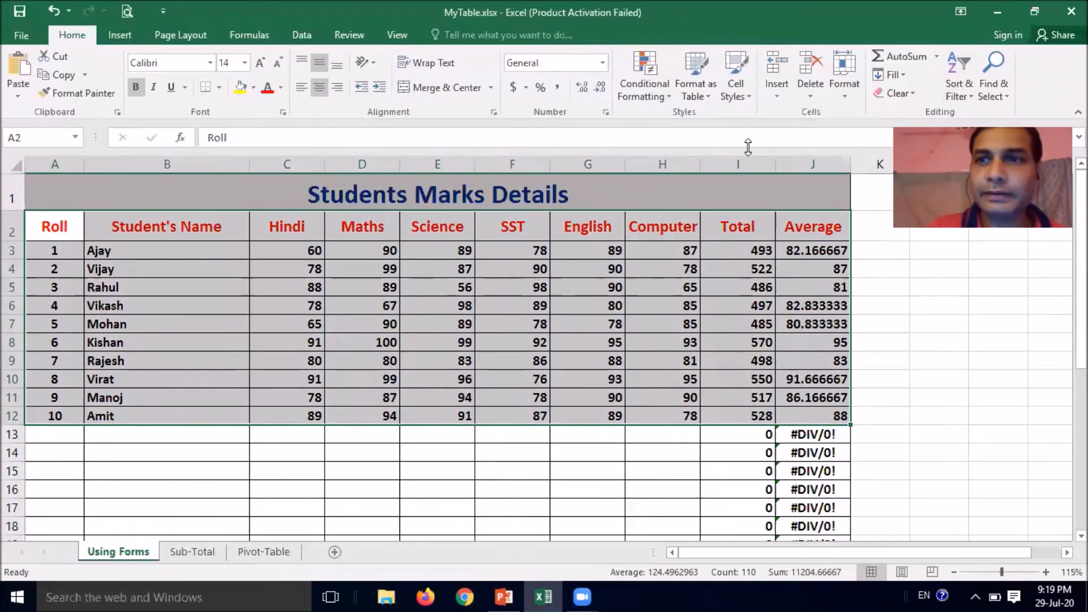
{"action": "left_click", "coordinate": [971, 97]}
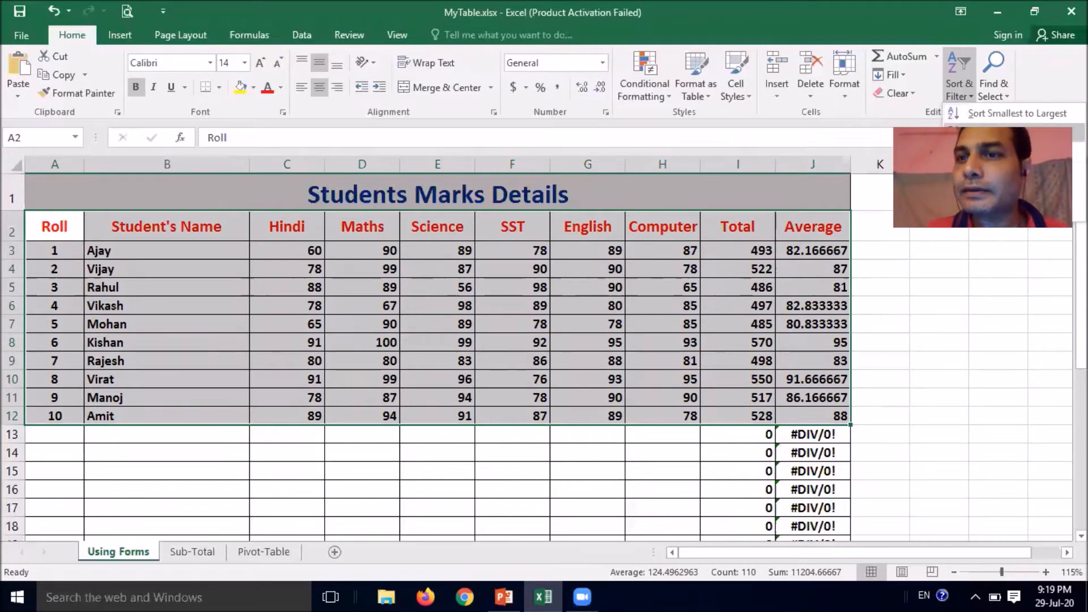
{"action": "left_click", "coordinate": [1011, 132]}
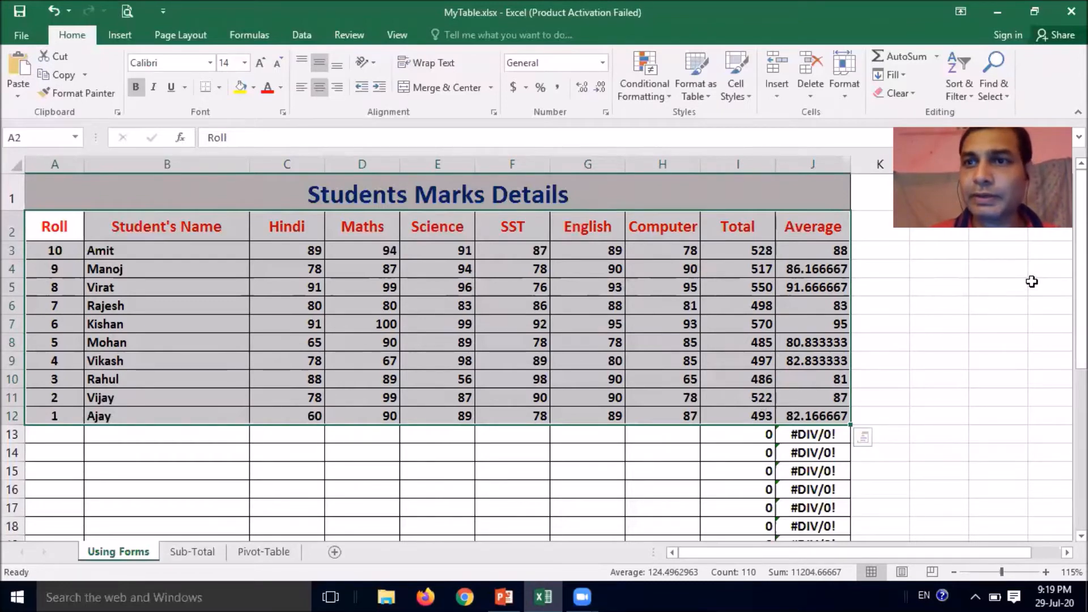
Custom sort the selected table by the Student's Name column on Values, in A to Z order
{"action": "left_click", "coordinate": [967, 99]}
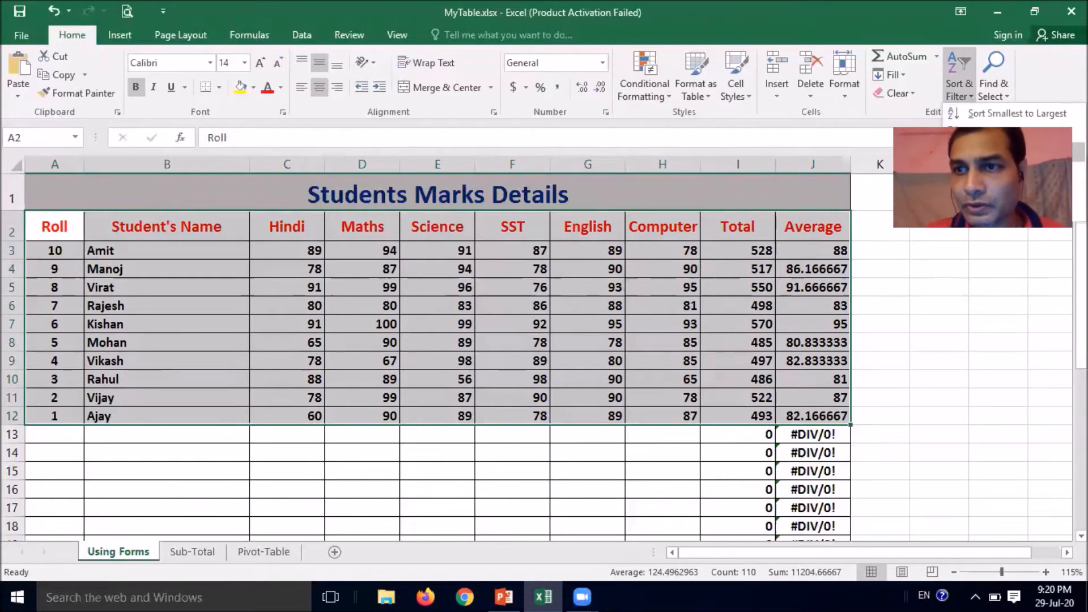
{"action": "left_click", "coordinate": [998, 150]}
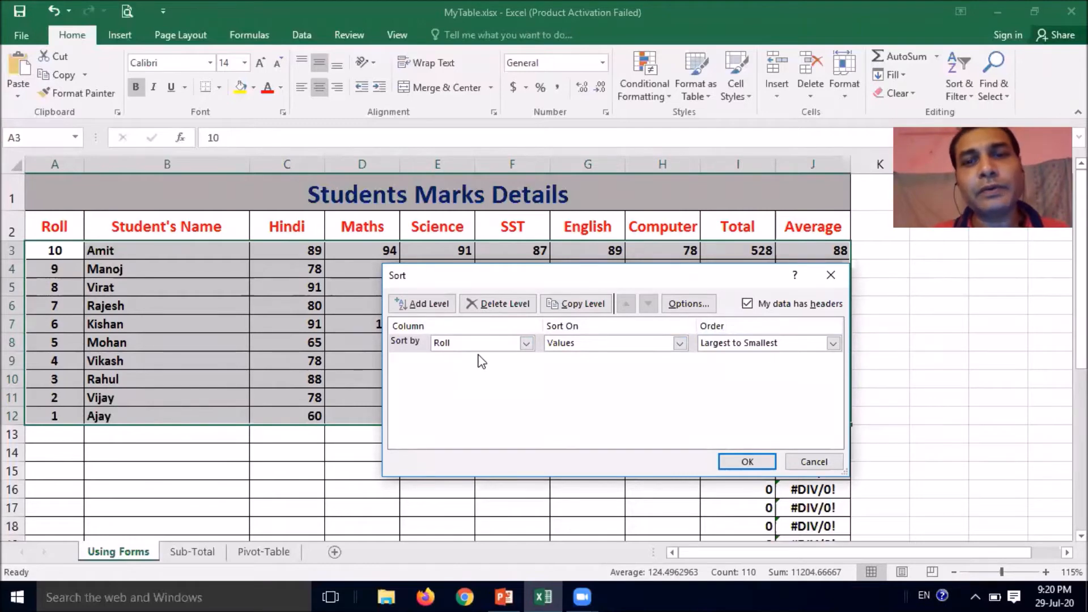
{"action": "left_click", "coordinate": [527, 343]}
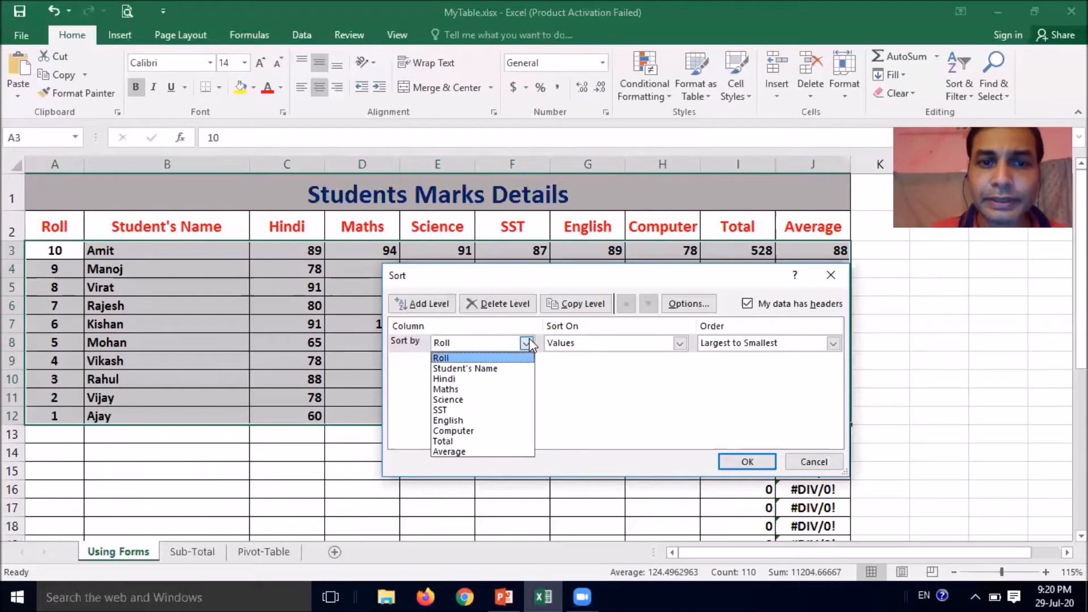
{"action": "left_click", "coordinate": [490, 369]}
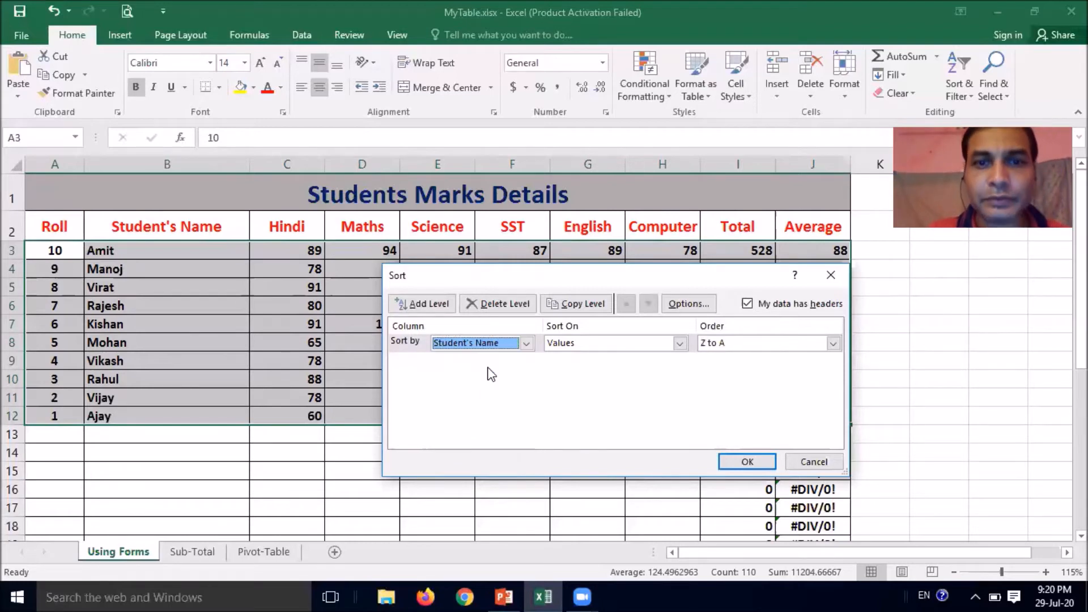
{"action": "left_click", "coordinate": [597, 348]}
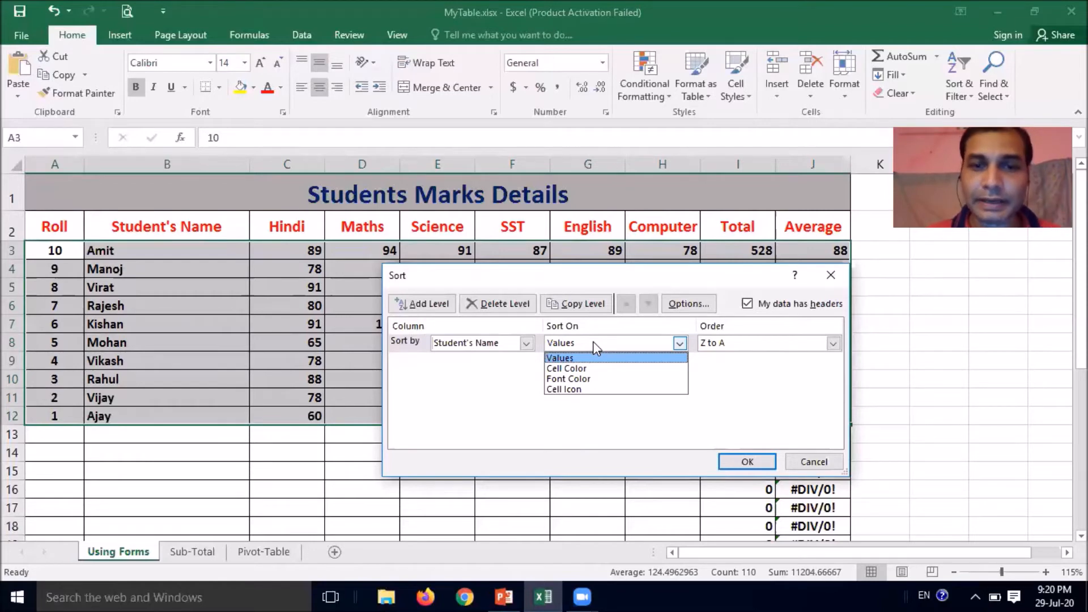
{"action": "left_click", "coordinate": [583, 359]}
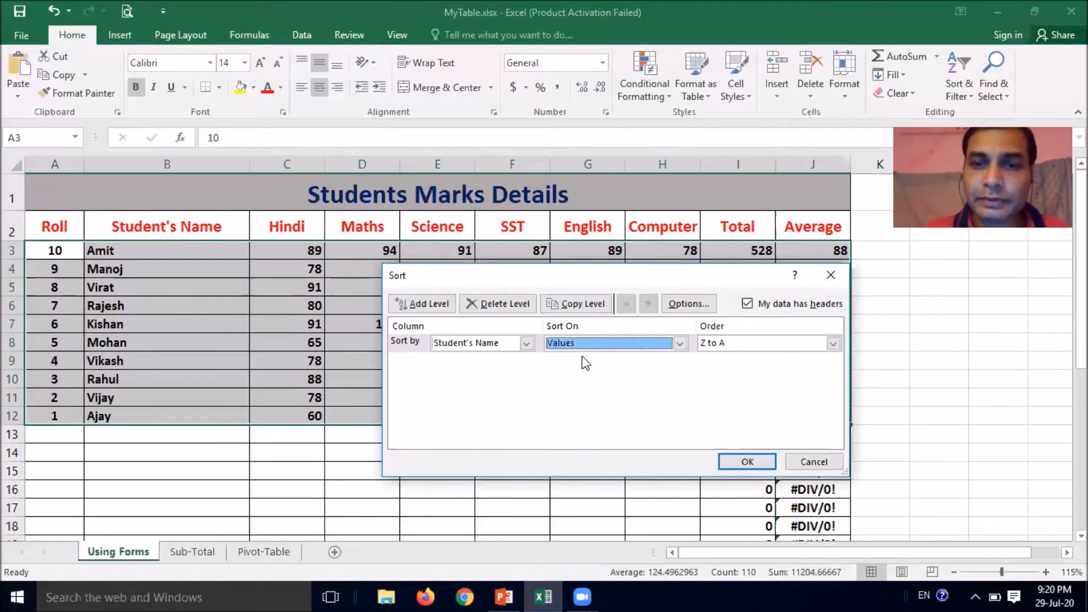
{"action": "left_click", "coordinate": [736, 347]}
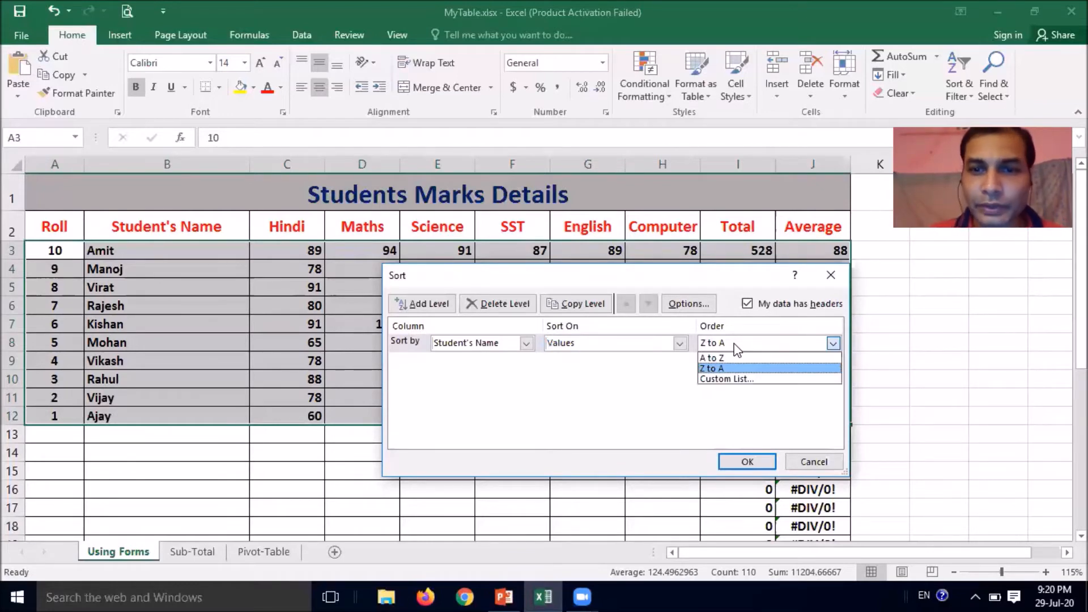
{"action": "left_click", "coordinate": [735, 361]}
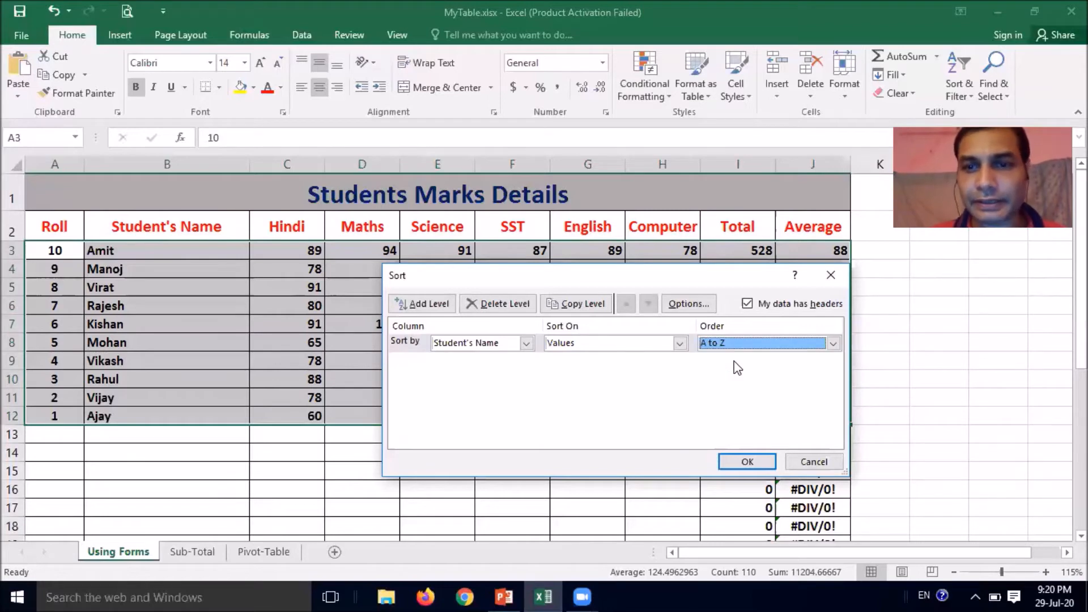
{"action": "left_click", "coordinate": [743, 463]}
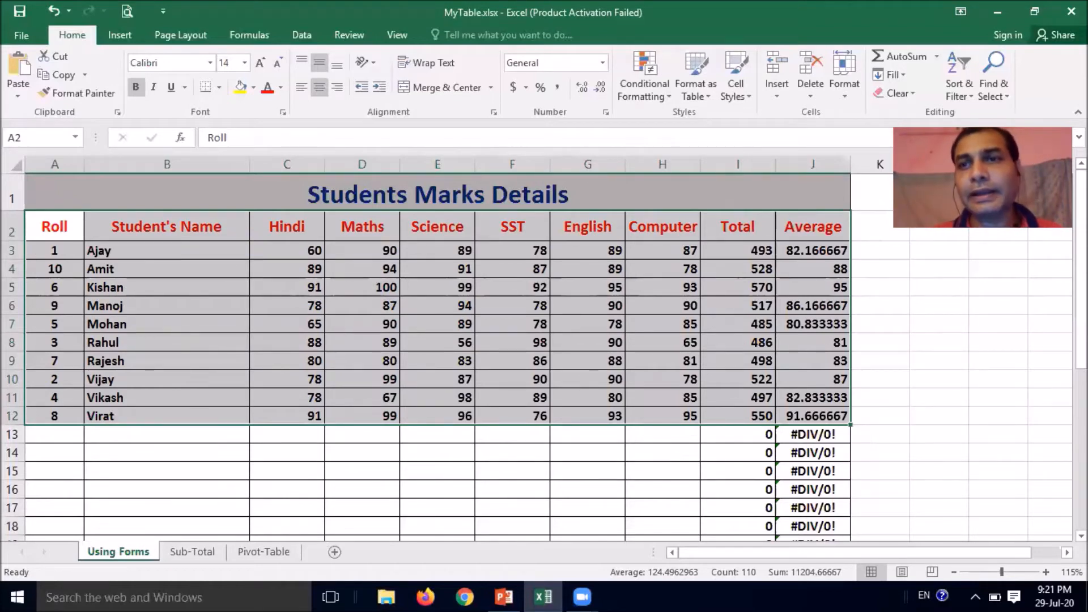
Custom sort the selected table by the Total column on Values, in Largest to Smallest order
{"action": "left_click", "coordinate": [960, 96]}
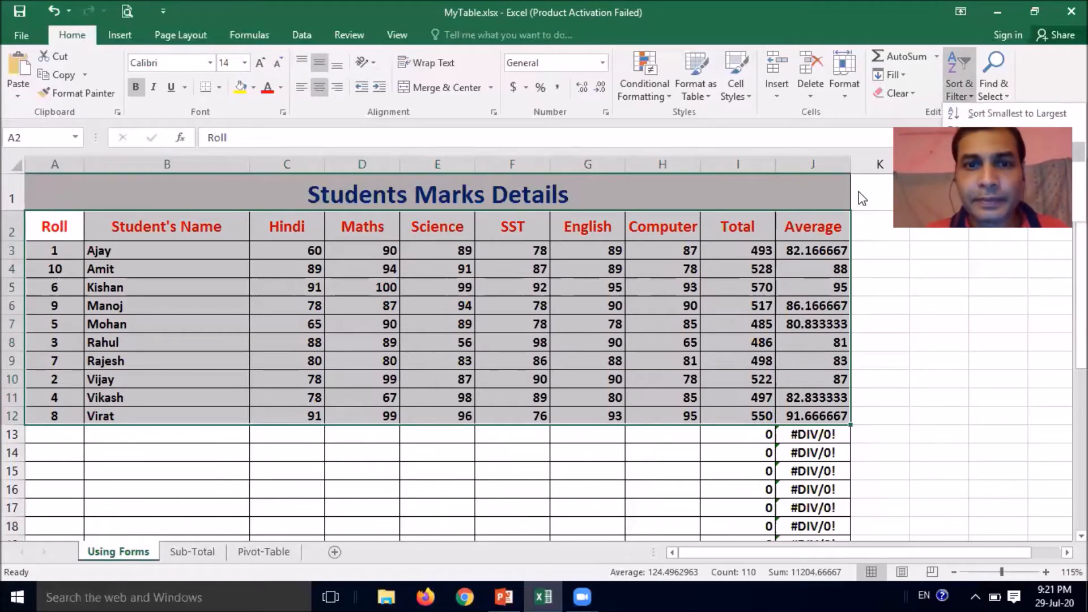
{"action": "left_click", "coordinate": [995, 150]}
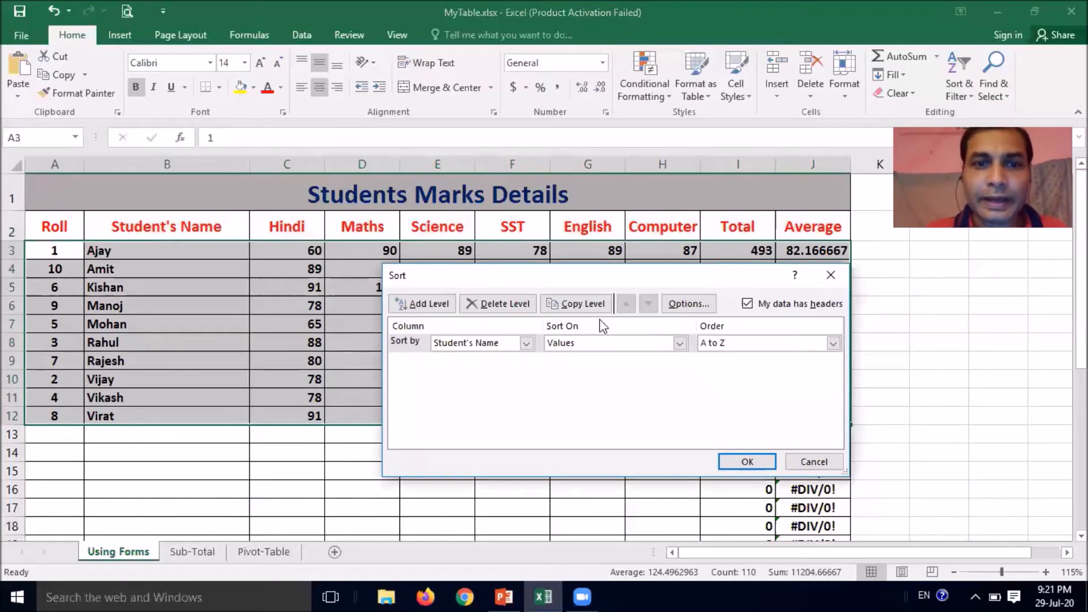
{"action": "left_click", "coordinate": [526, 343]}
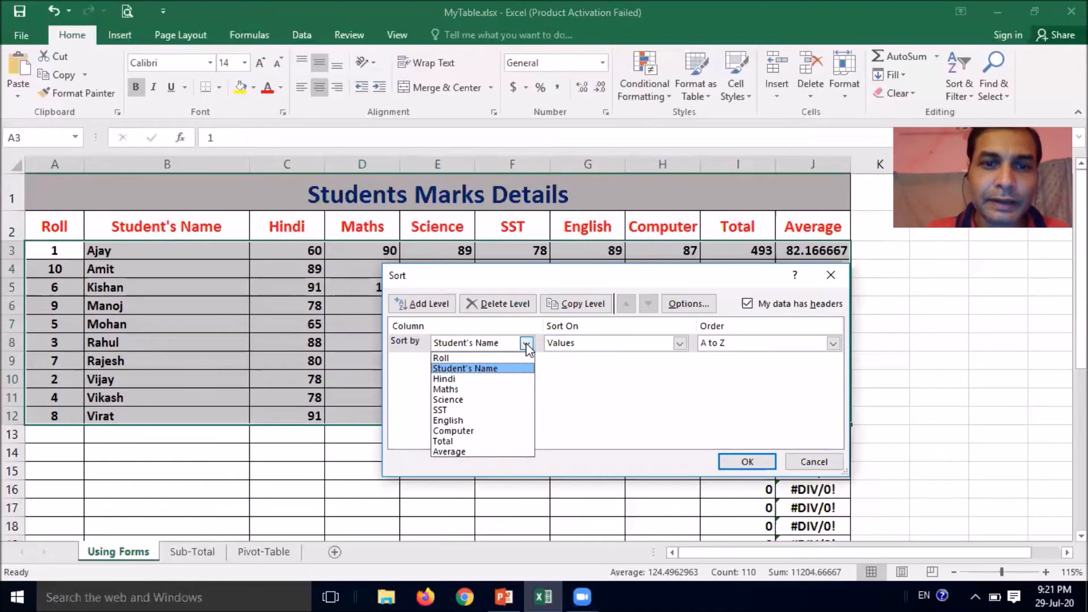
{"action": "left_click", "coordinate": [462, 441]}
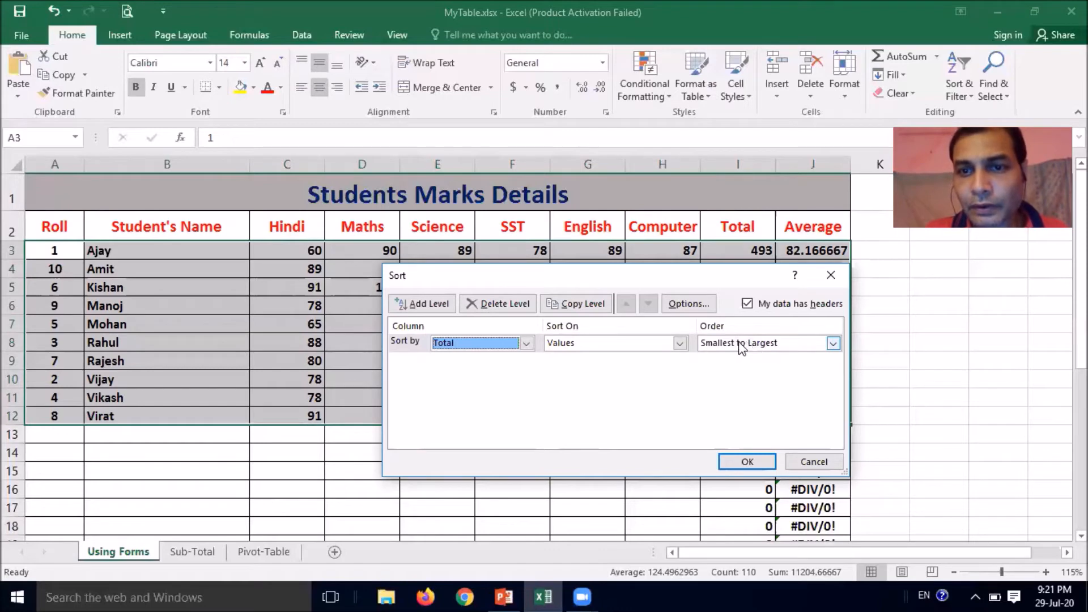
{"action": "left_click", "coordinate": [789, 347]}
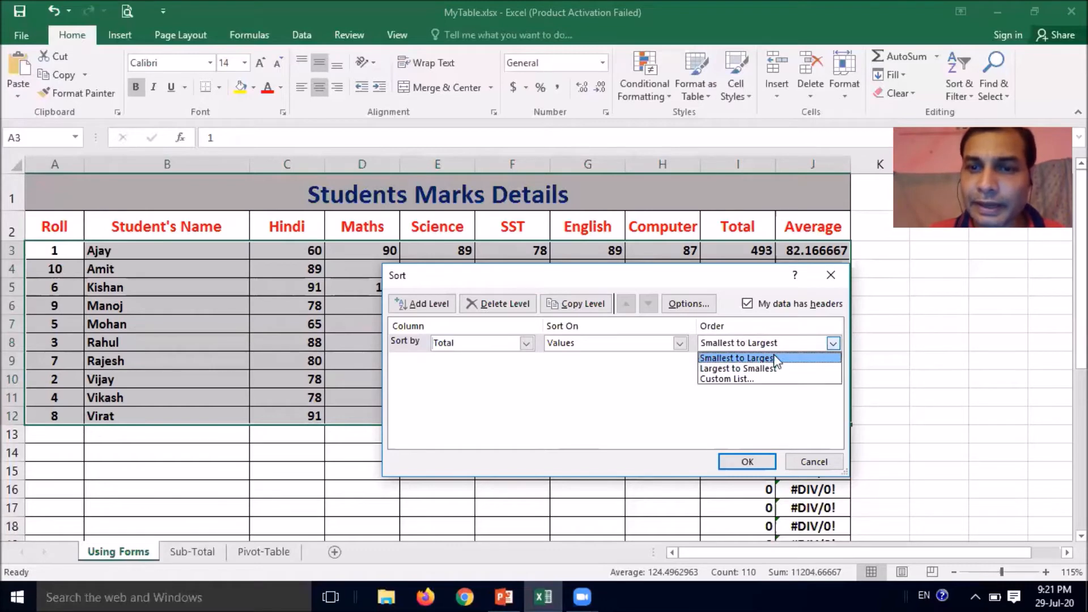
{"action": "left_click", "coordinate": [771, 369]}
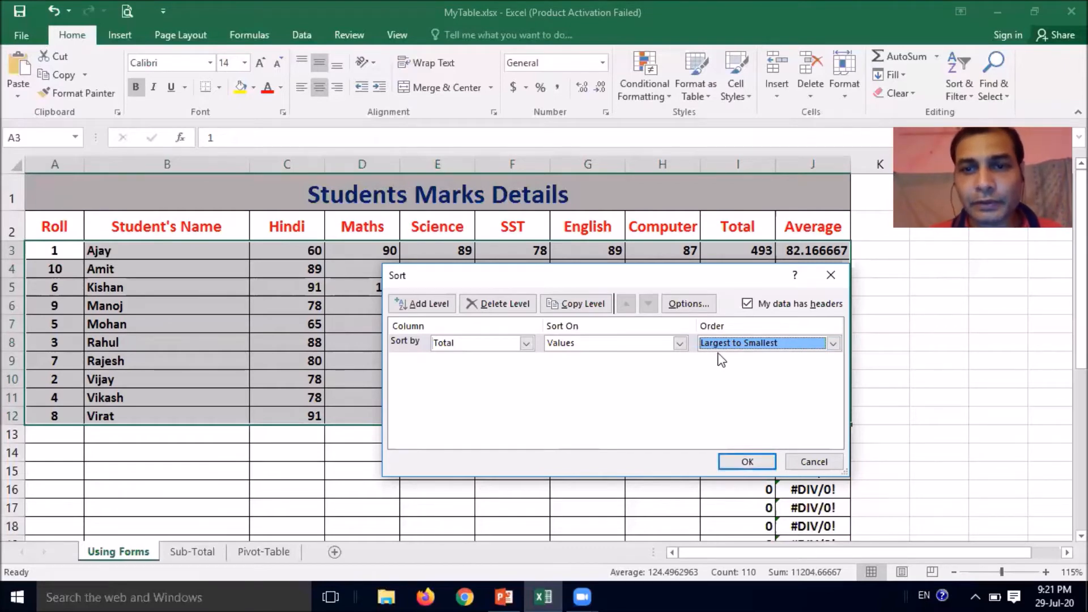
{"action": "left_click", "coordinate": [747, 462]}
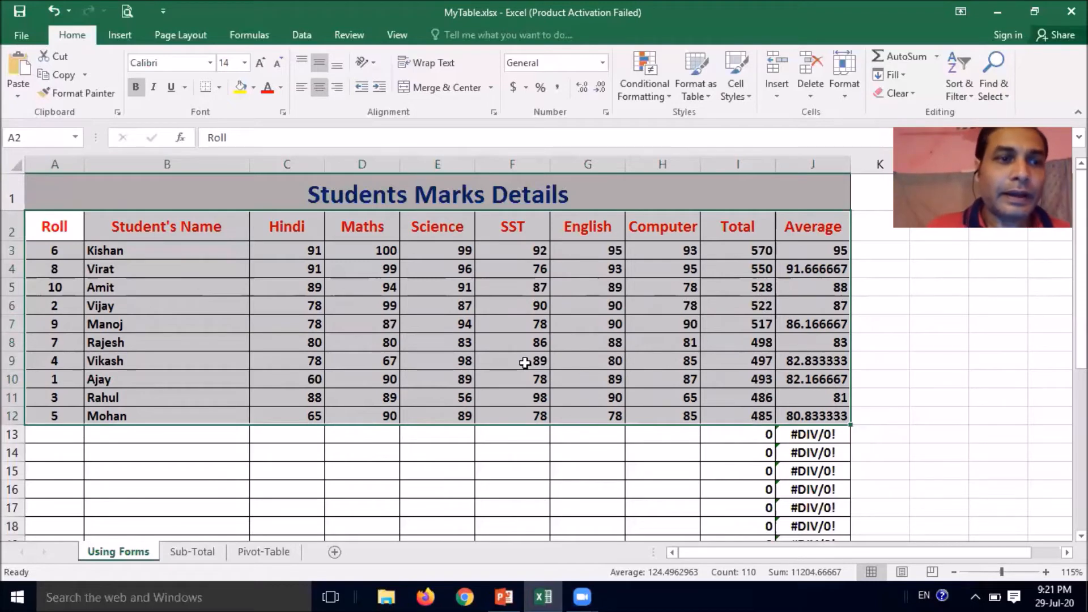
Sort the selected student records by roll number from smallest to largest and deselect the table
{"action": "left_click", "coordinate": [956, 86]}
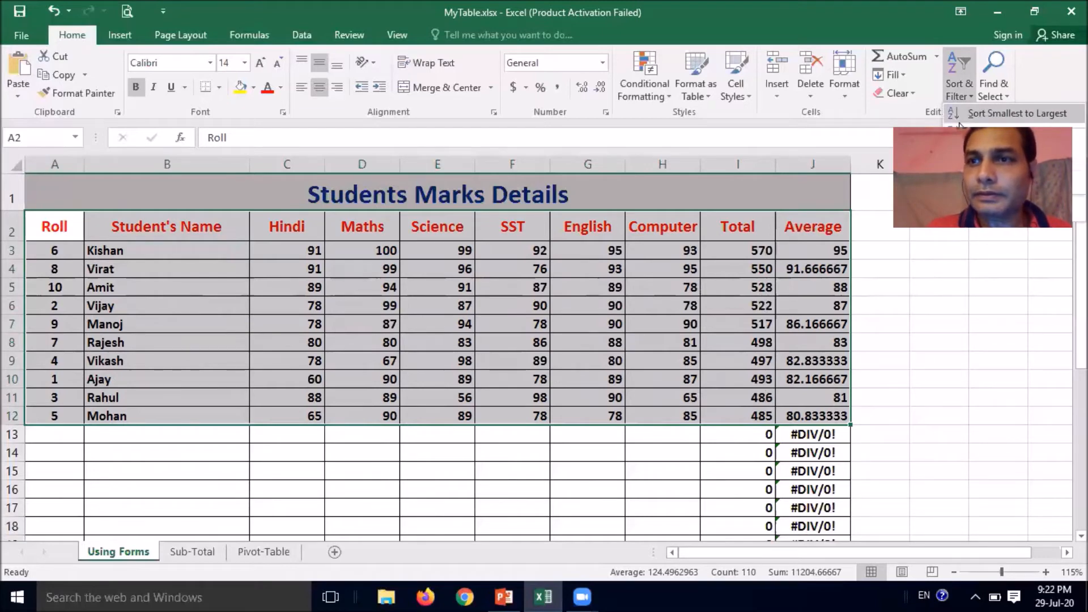
{"action": "left_click", "coordinate": [1015, 116]}
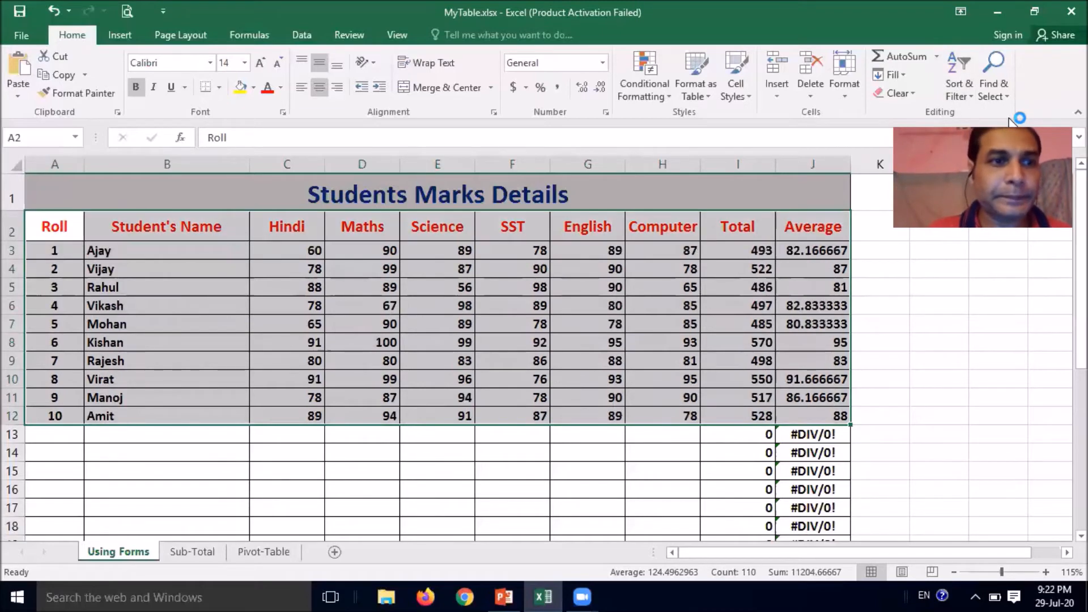
{"action": "left_click", "coordinate": [212, 334]}
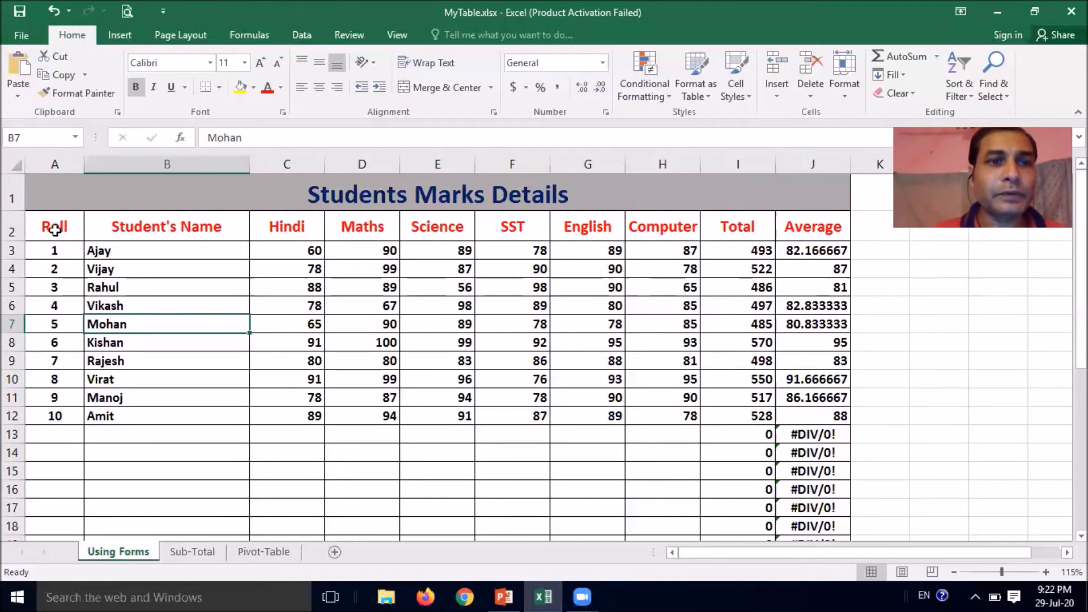
Turn on filtering for the header row of the student marks table, from Roll to Average
{"action": "left_click_drag", "start_coordinate": [55, 229], "coordinate": [381, 225]}
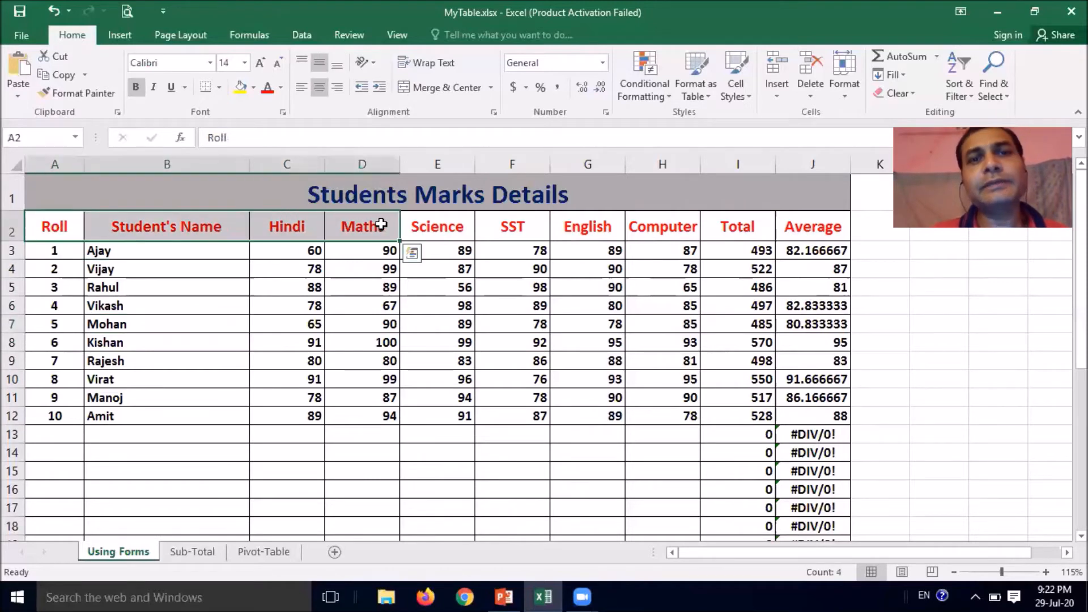
{"action": "left_click", "coordinate": [452, 223]}
{"action": "left_click", "coordinate": [524, 229]}
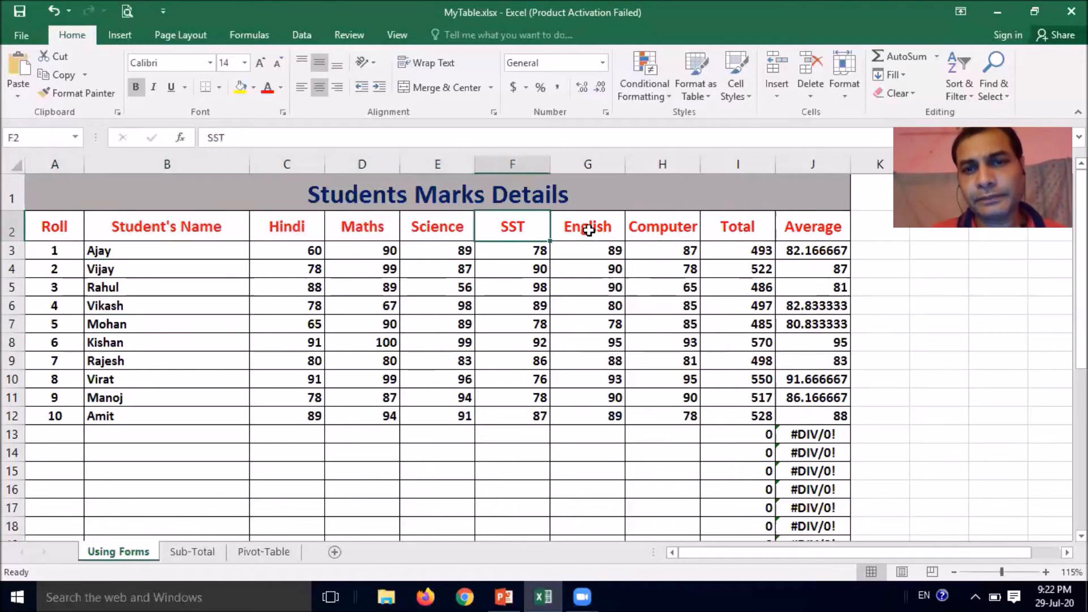
{"action": "left_click", "coordinate": [587, 230]}
{"action": "left_click", "coordinate": [688, 226]}
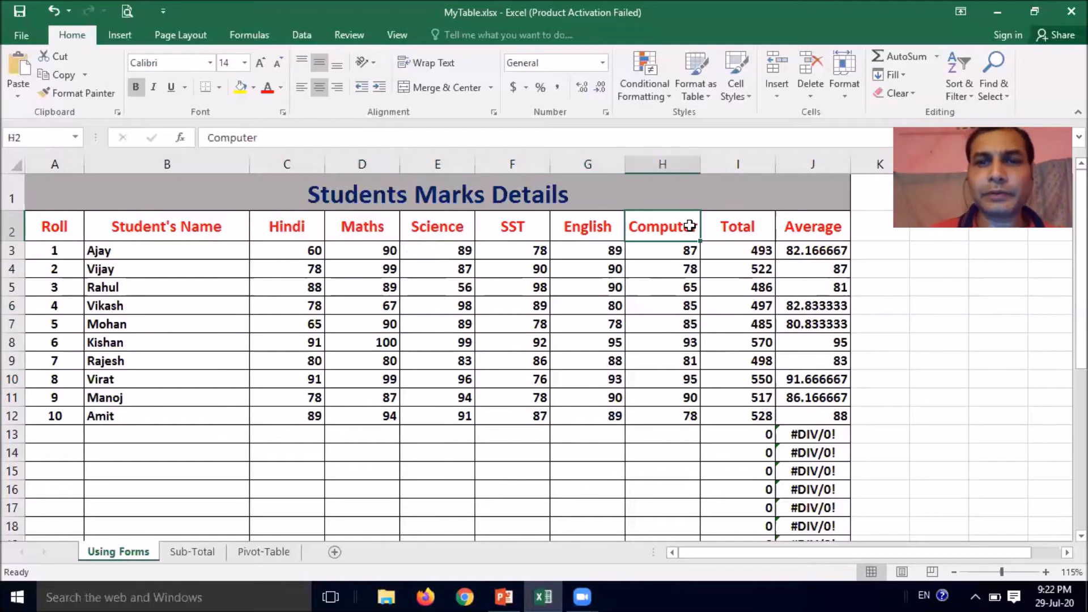
{"action": "left_click", "coordinate": [587, 237]}
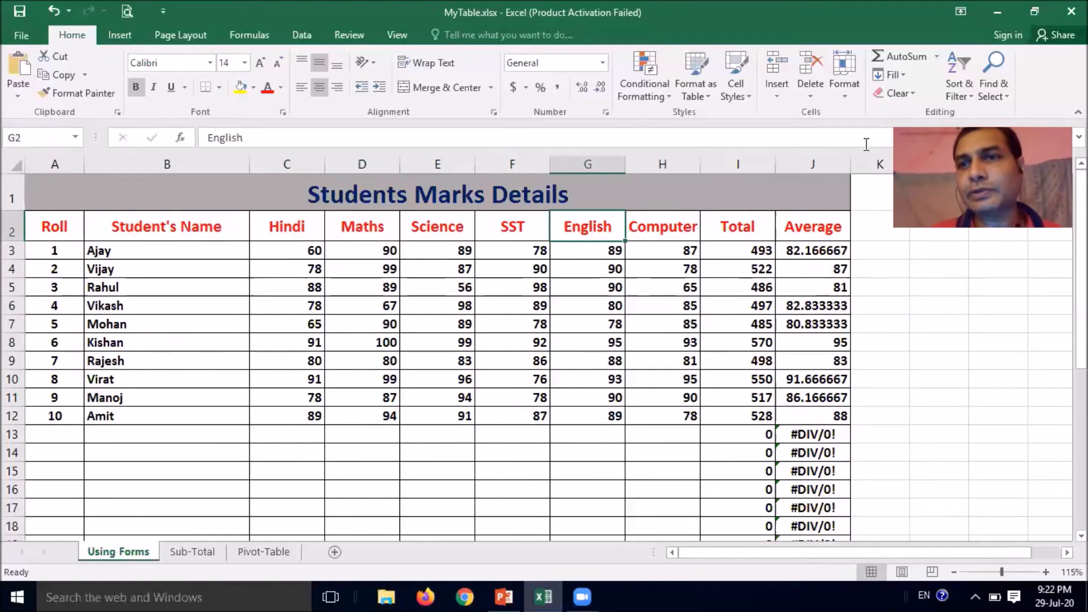
{"action": "left_click", "coordinate": [968, 99]}
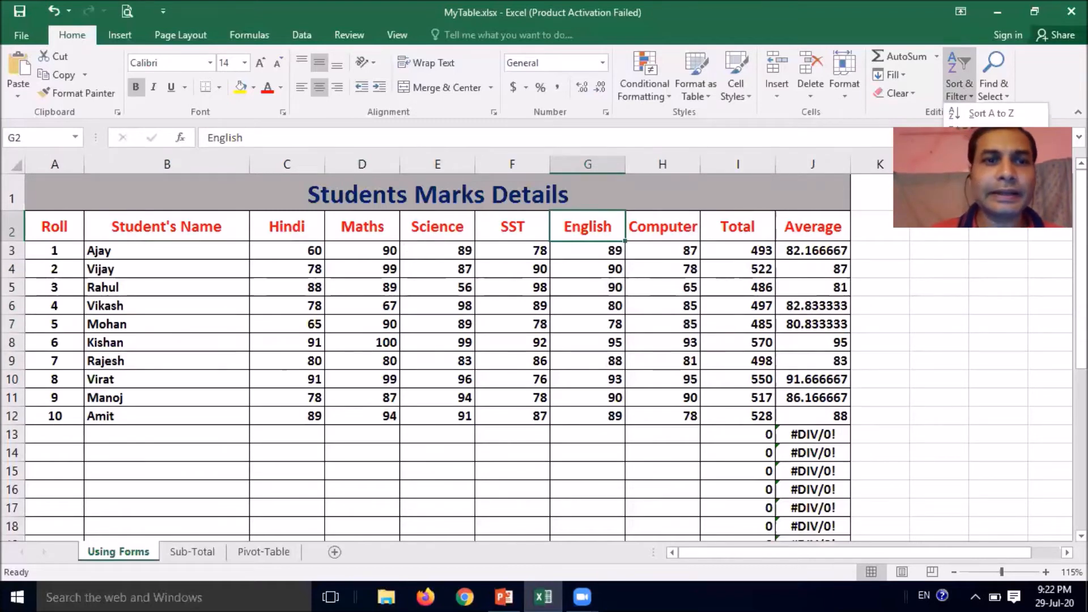
{"action": "left_click", "coordinate": [981, 169]}
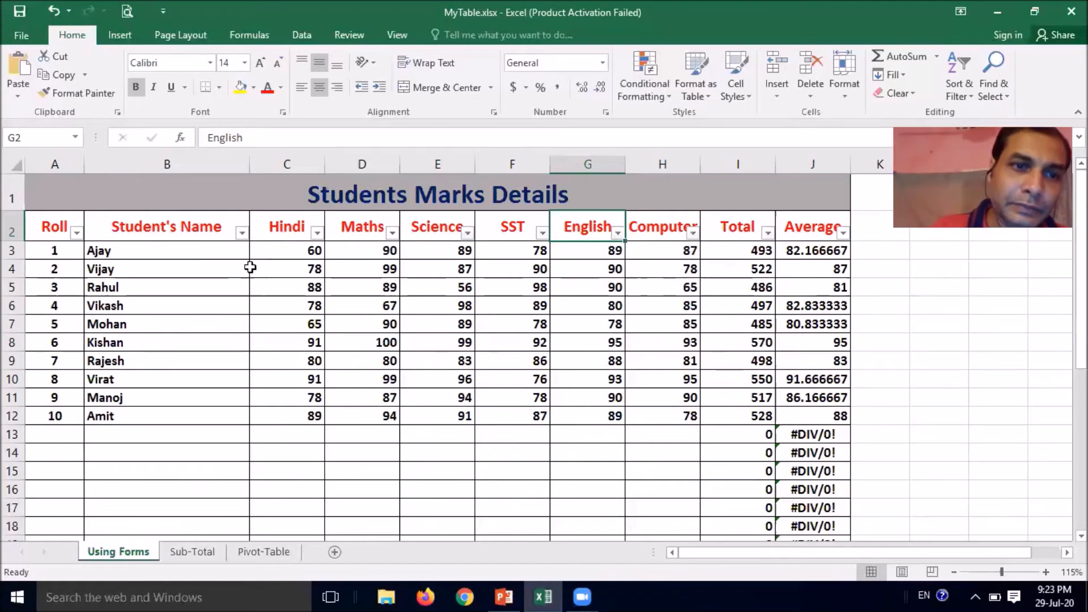
Filter the Total column to show only the values 517, 522, 528, 550 and 570
{"action": "left_click", "coordinate": [767, 233]}
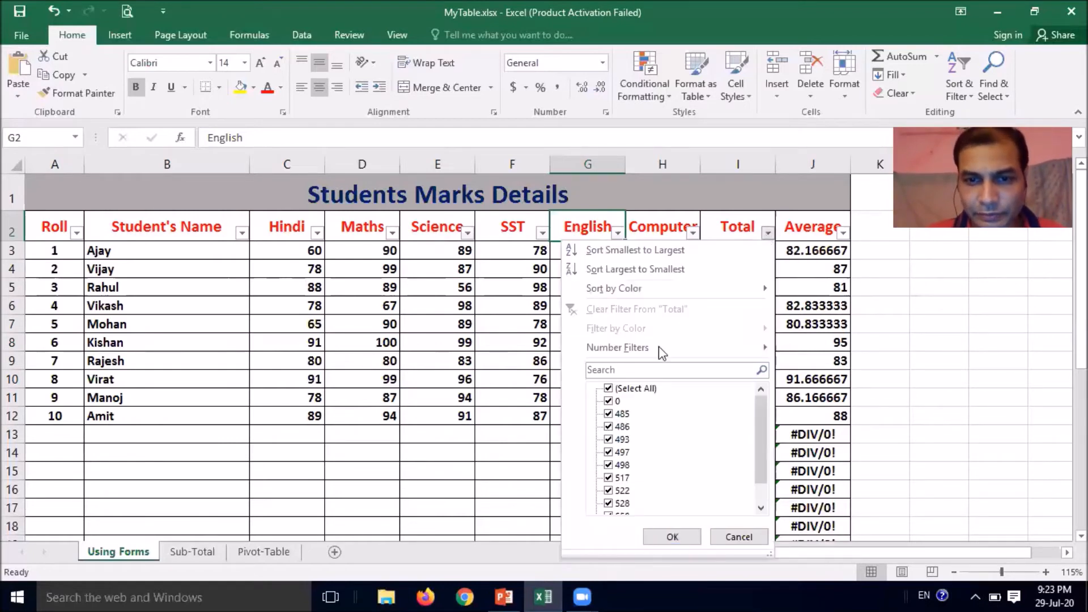
{"action": "left_click", "coordinate": [636, 389]}
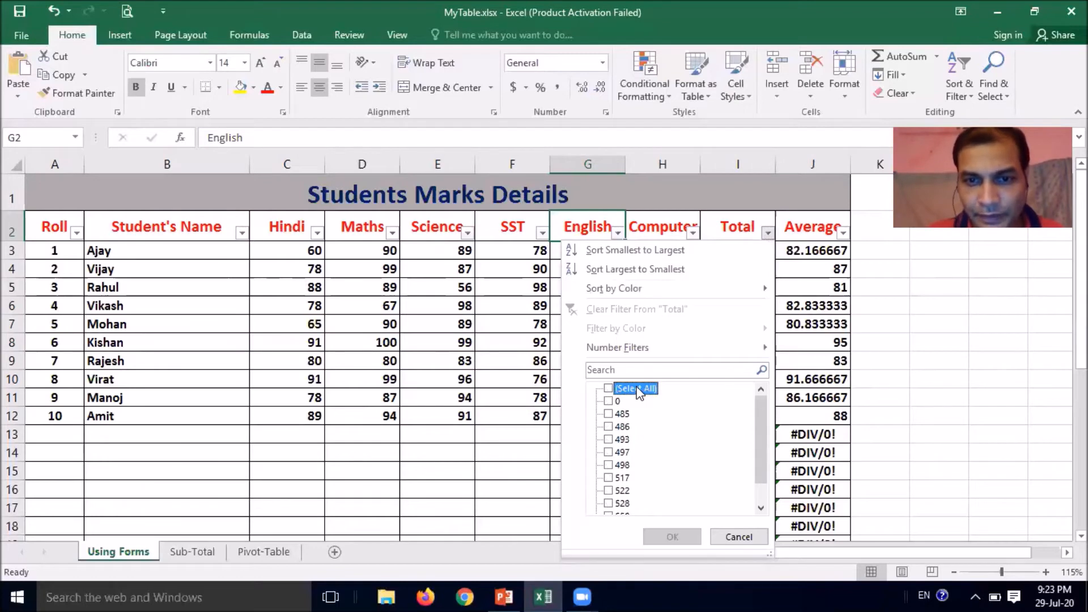
{"action": "left_click", "coordinate": [620, 479]}
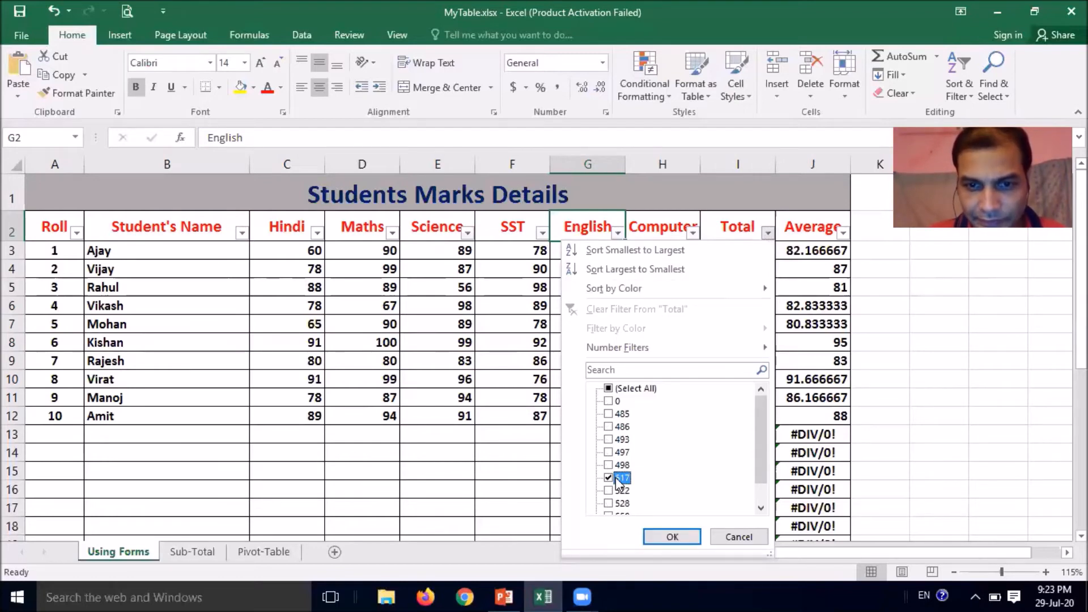
{"action": "left_click", "coordinate": [608, 491]}
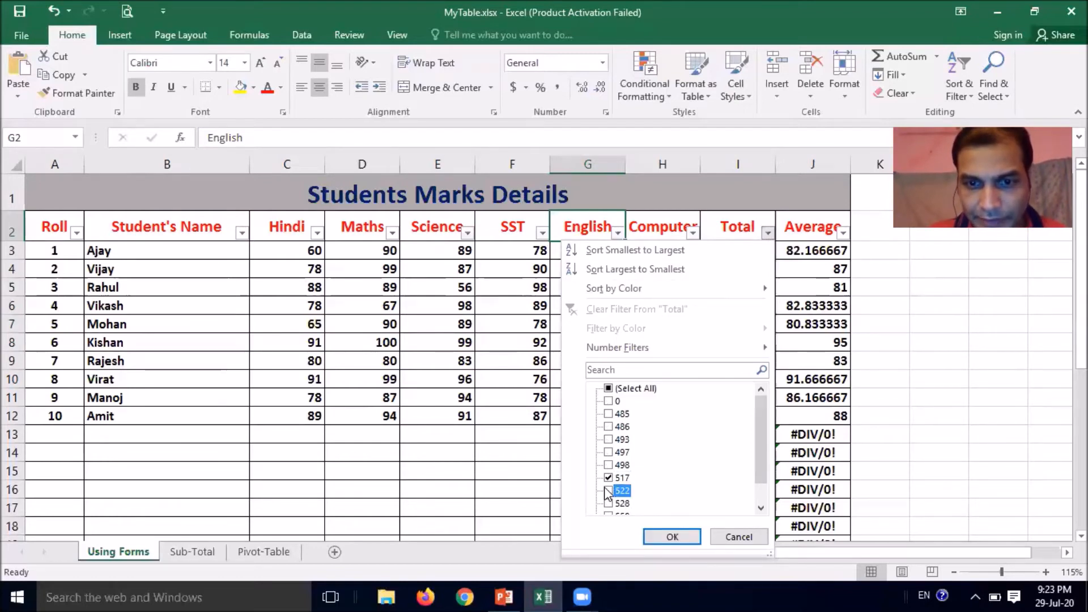
{"action": "left_click", "coordinate": [608, 504]}
{"action": "scroll", "coordinate": [608, 506], "scroll_direction": "down", "scroll_amount": 1}
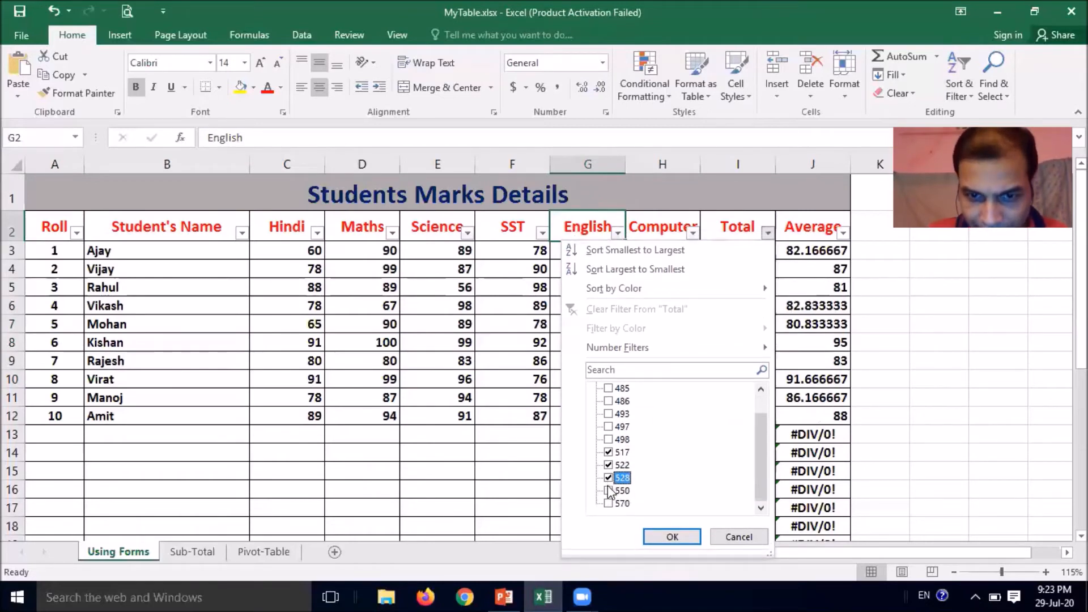
{"action": "left_click", "coordinate": [609, 491]}
{"action": "left_click", "coordinate": [608, 504]}
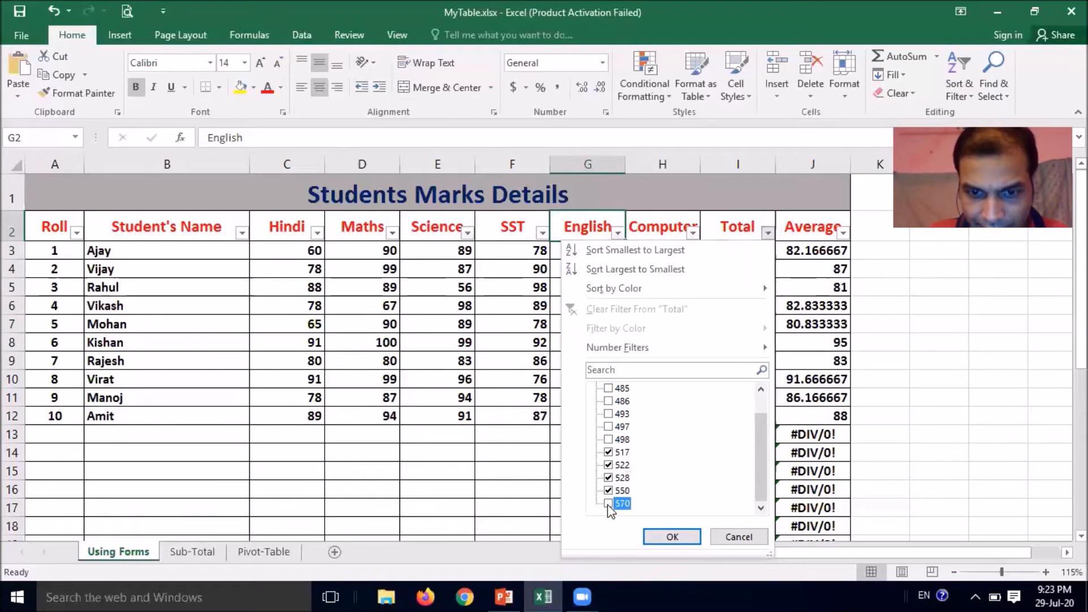
{"action": "left_click", "coordinate": [672, 537]}
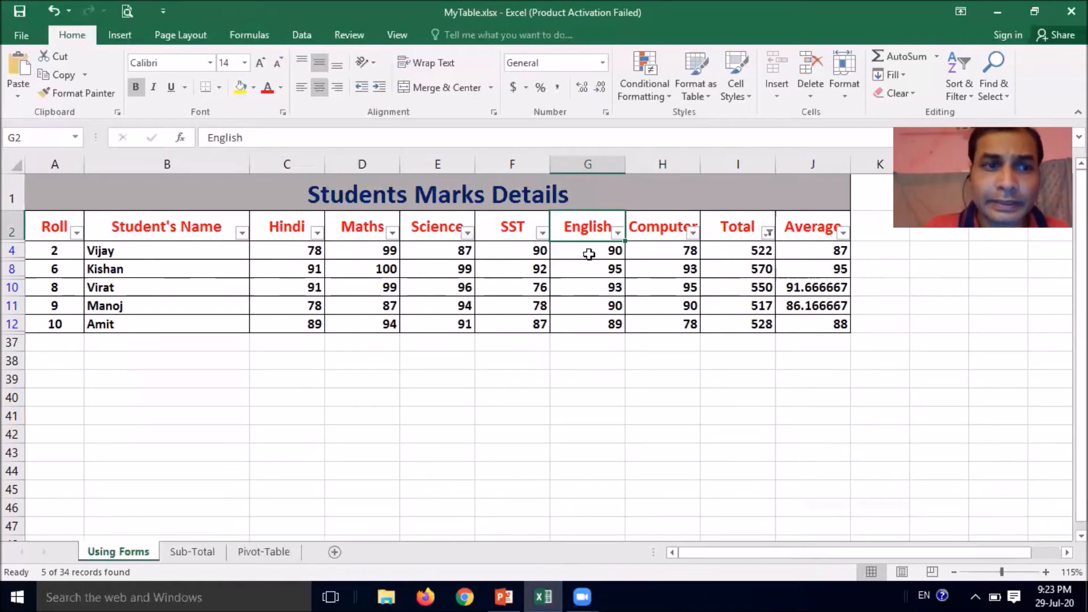
Review the available text filters for Student's Name and the number filters for Total without applying any
{"action": "left_click", "coordinate": [243, 237]}
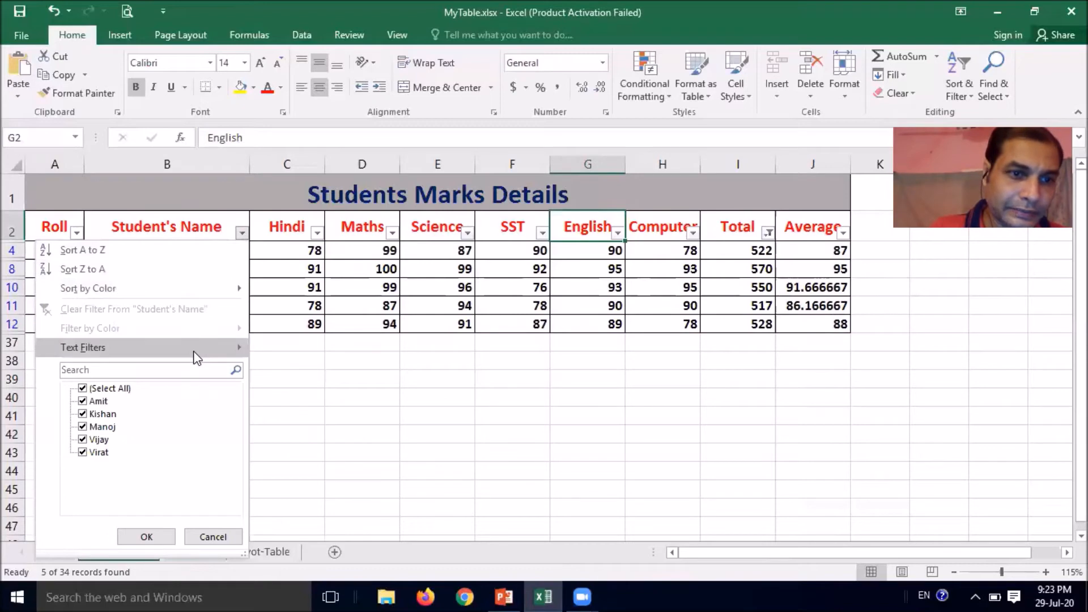
{"action": "mouse_move", "coordinate": [195, 348]}
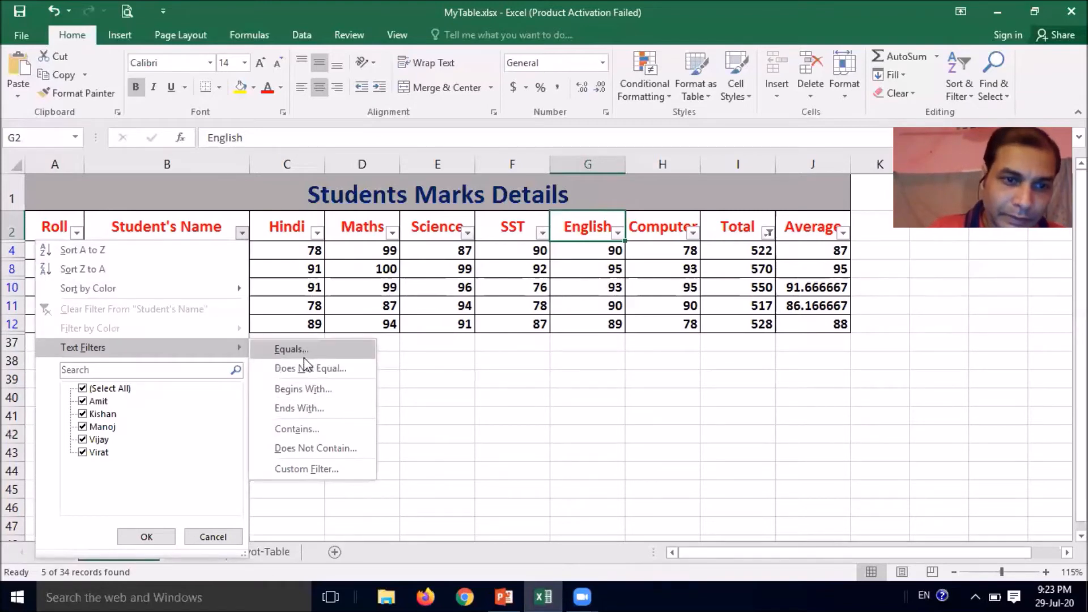
{"action": "left_click", "coordinate": [770, 239]}
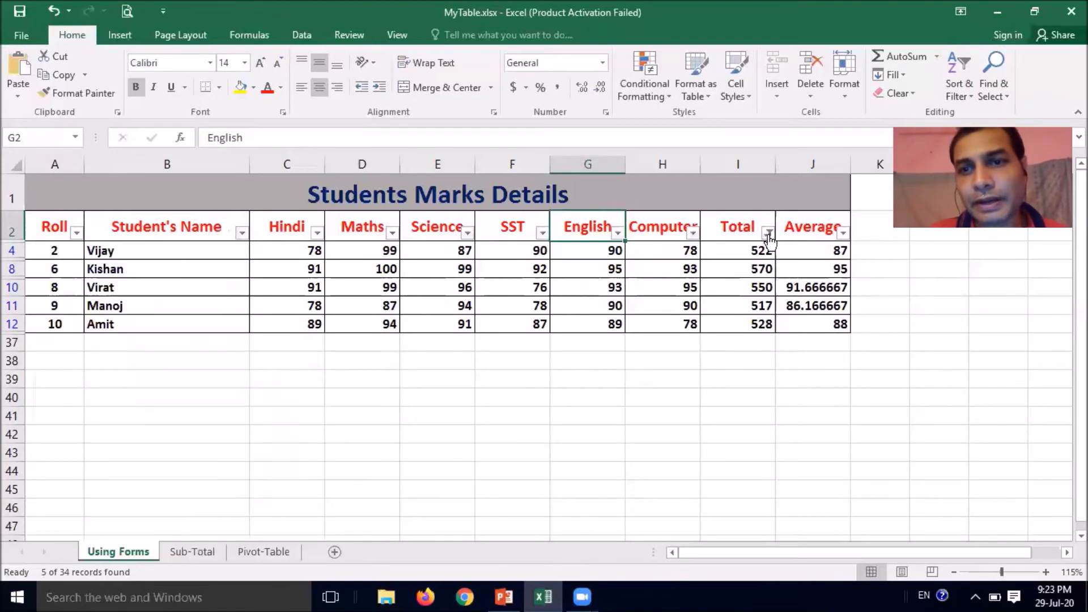
{"action": "left_click", "coordinate": [768, 235]}
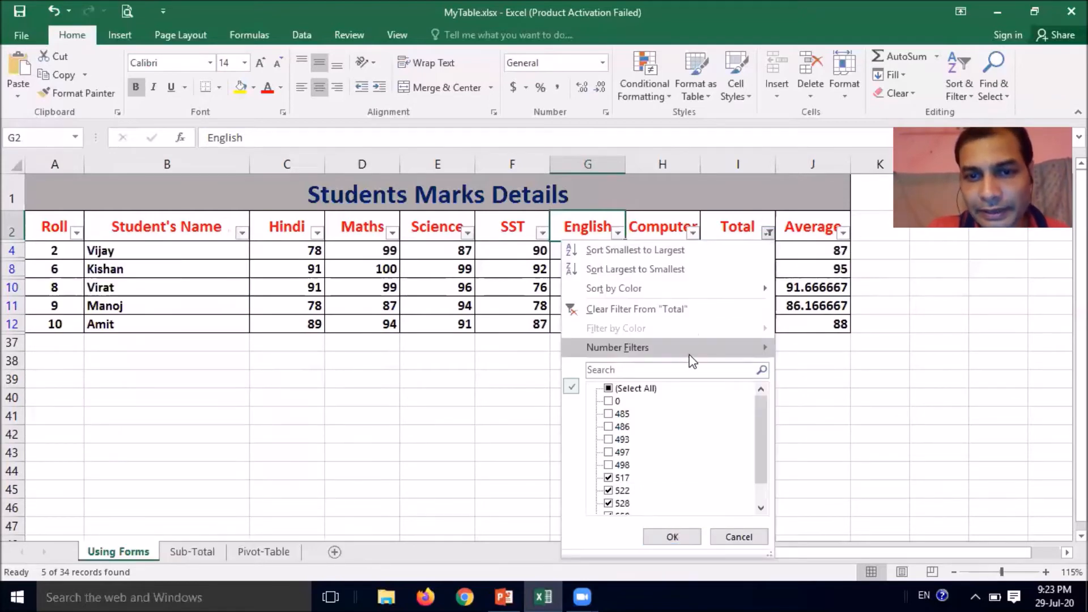
{"action": "mouse_move", "coordinate": [696, 351]}
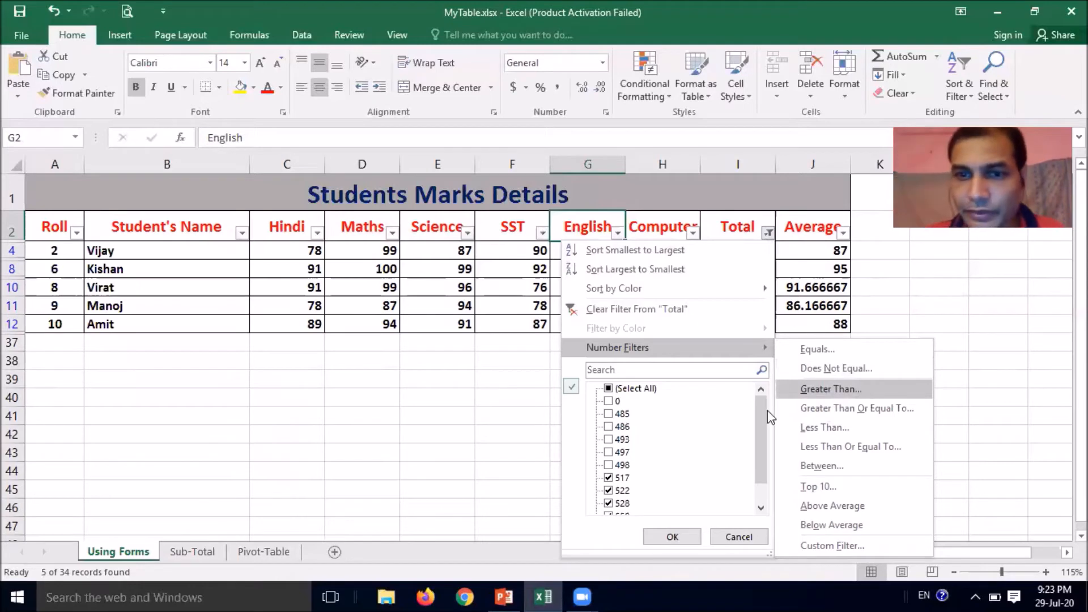
{"action": "left_click", "coordinate": [445, 429]}
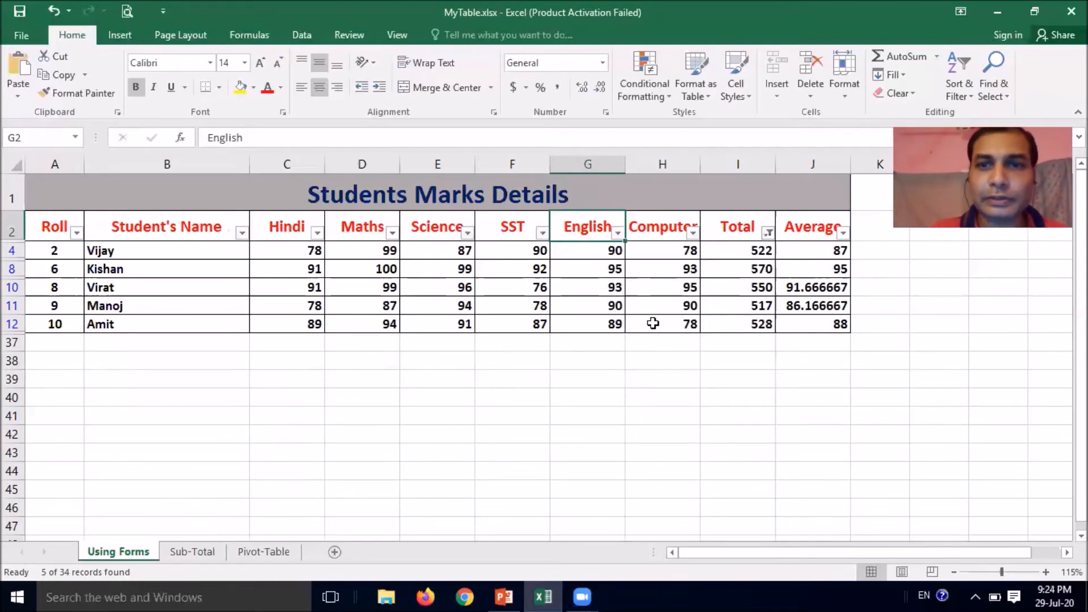
Show all Total values again, and apply a number filter for totals greater than 500
{"action": "left_click", "coordinate": [768, 232]}
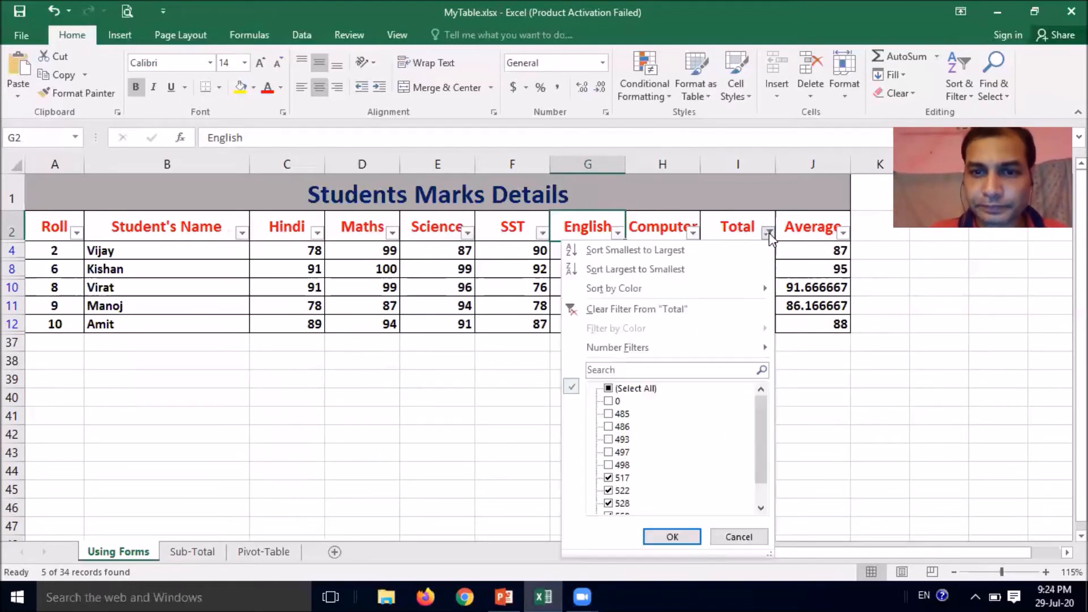
{"action": "left_click", "coordinate": [626, 390]}
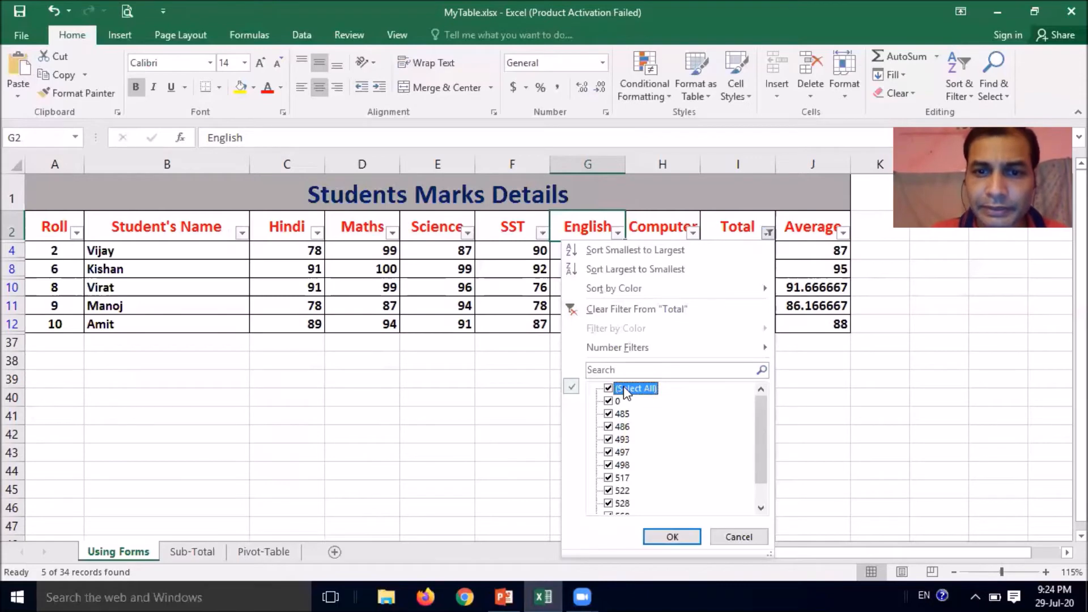
{"action": "left_click", "coordinate": [672, 537]}
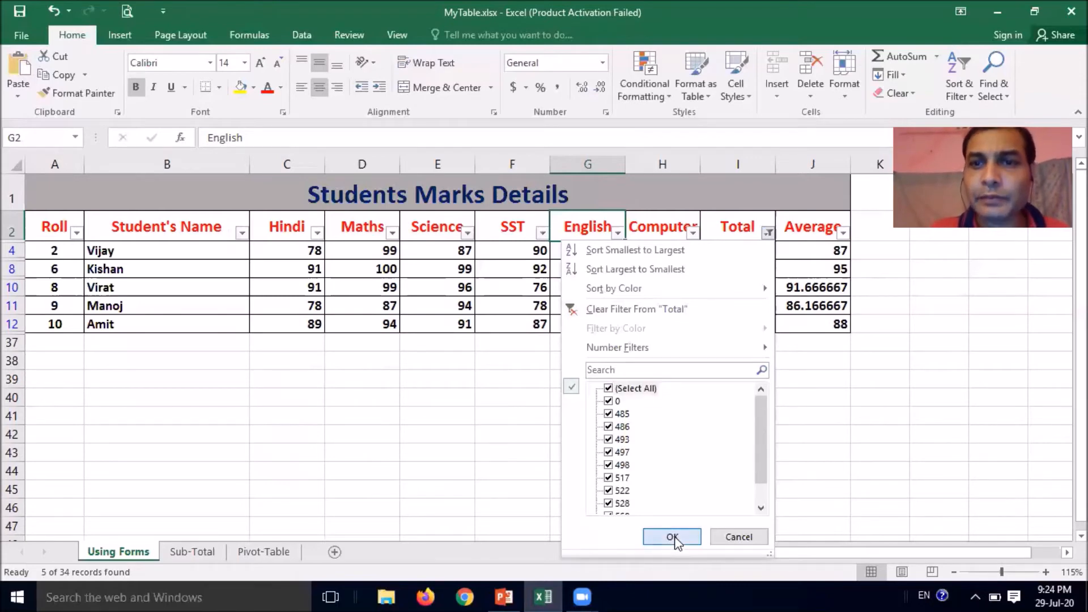
{"action": "left_click", "coordinate": [768, 233]}
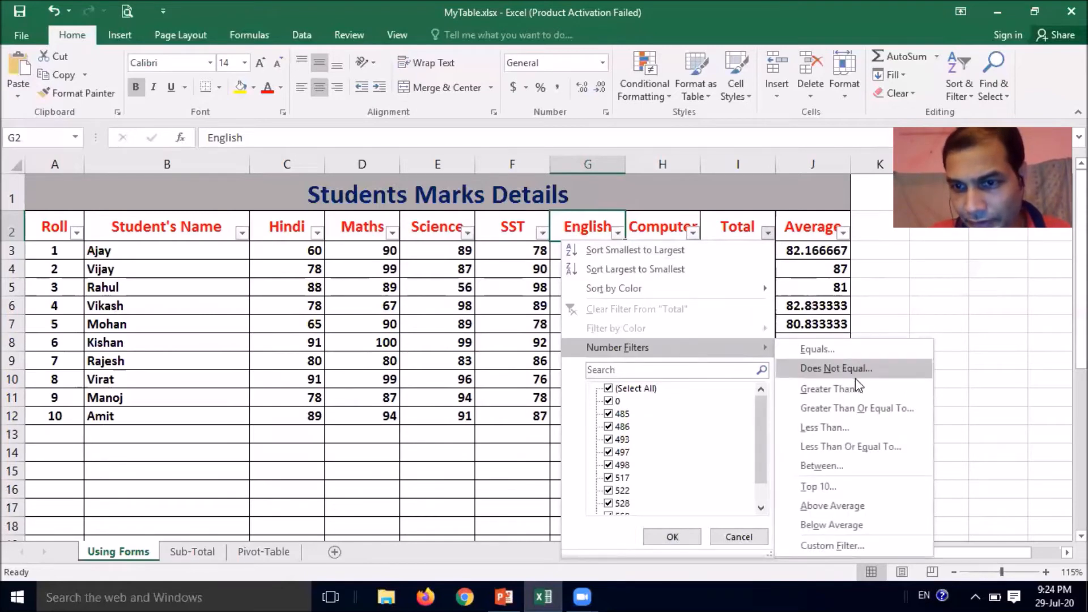
{"action": "left_click", "coordinate": [869, 389]}
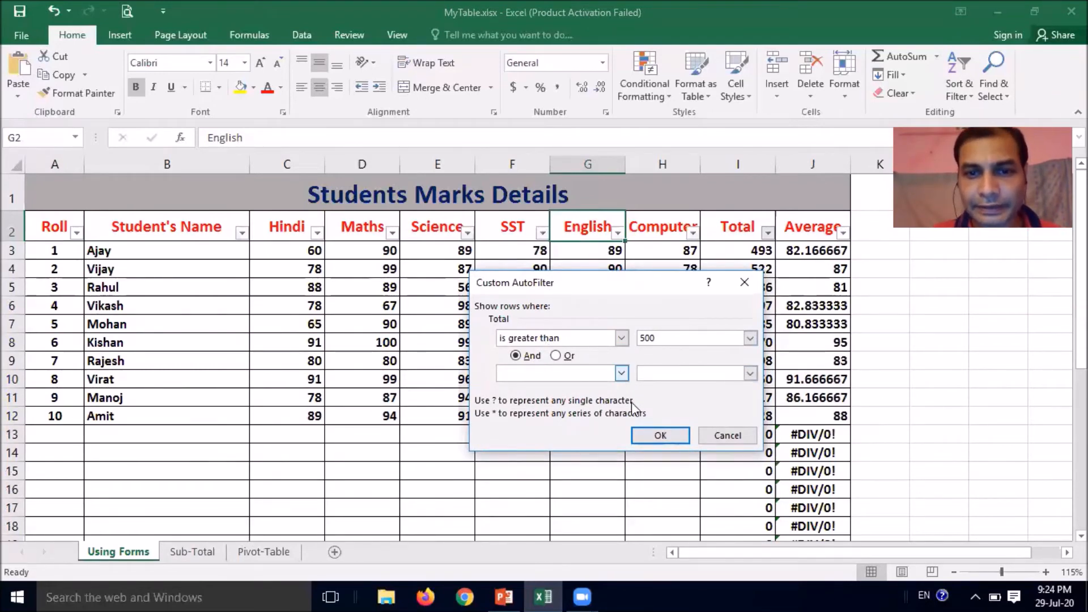
{"action": "left_click", "coordinate": [661, 436]}
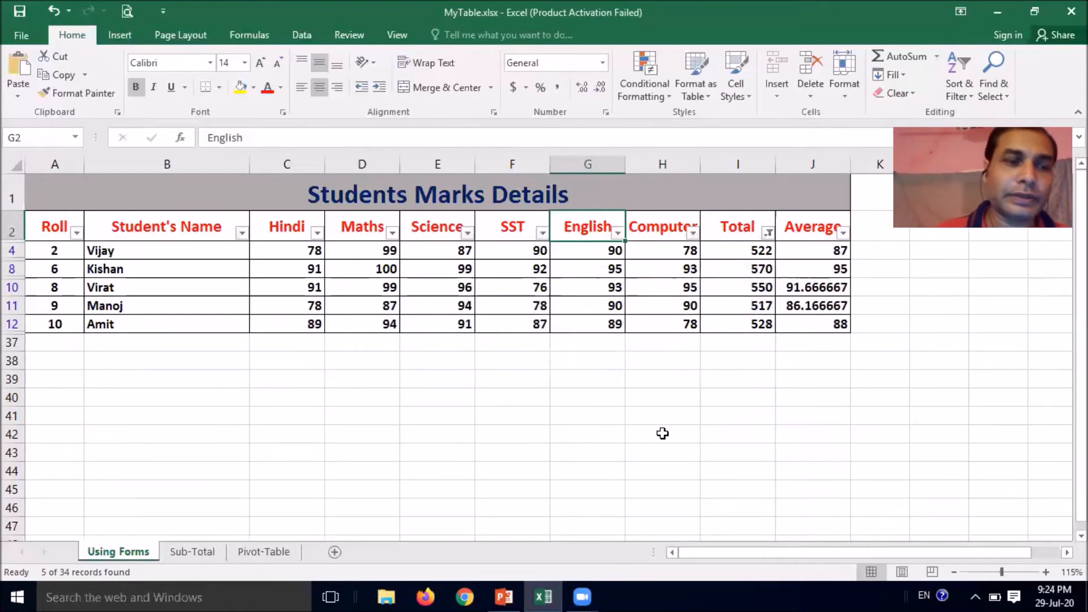
Remove the greater-than-500 condition by reselecting all values in the Total column's filter
{"action": "left_click", "coordinate": [768, 233]}
{"action": "left_click", "coordinate": [614, 390]}
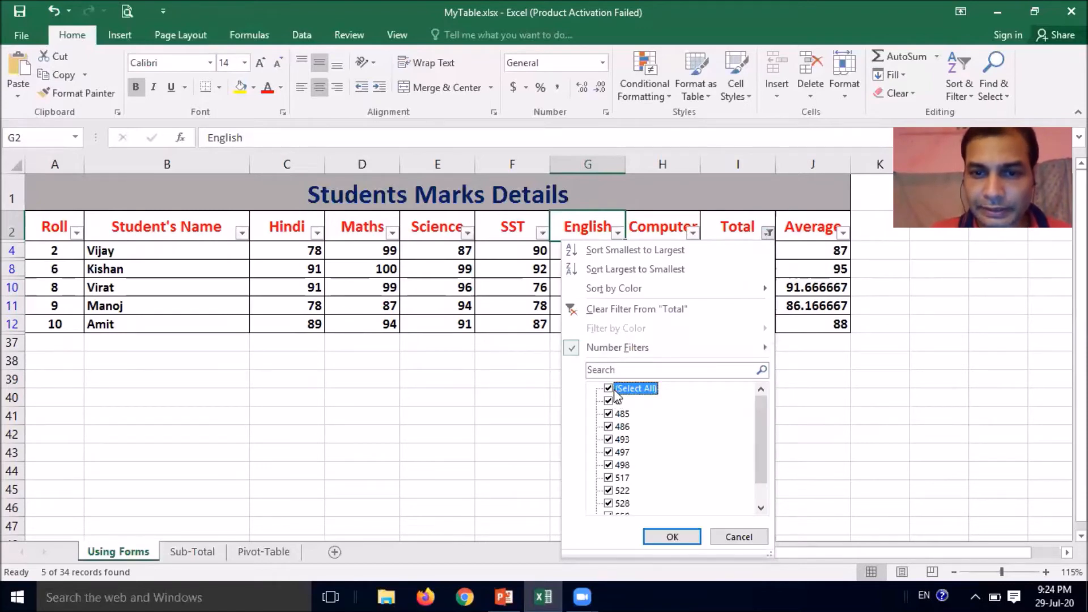
{"action": "left_click", "coordinate": [670, 540]}
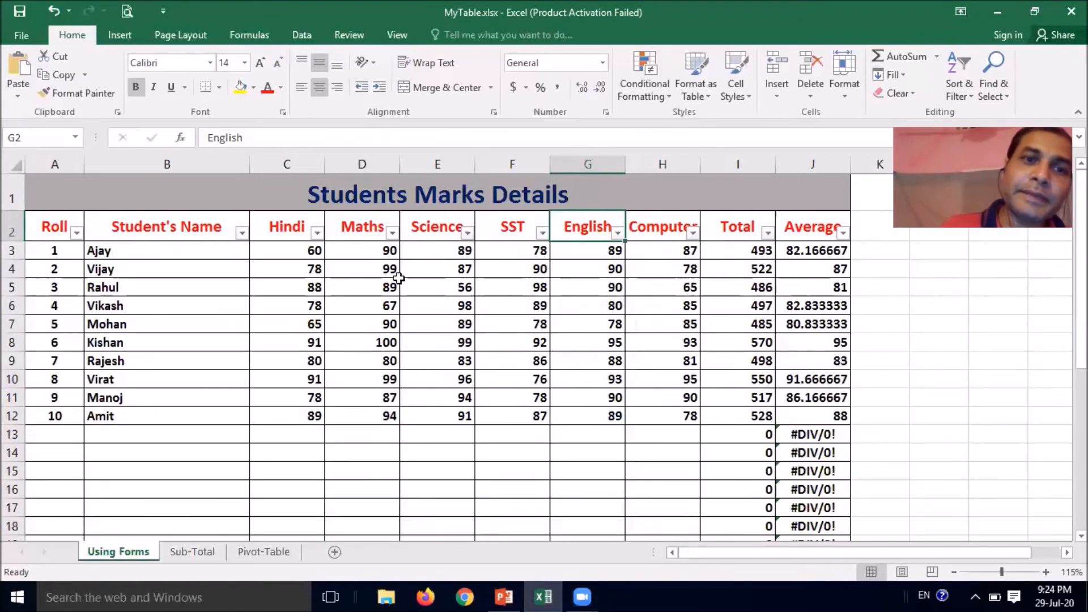
Apply a number filter to the Maths column for marks greater than or equal to 90
{"action": "left_click", "coordinate": [392, 233]}
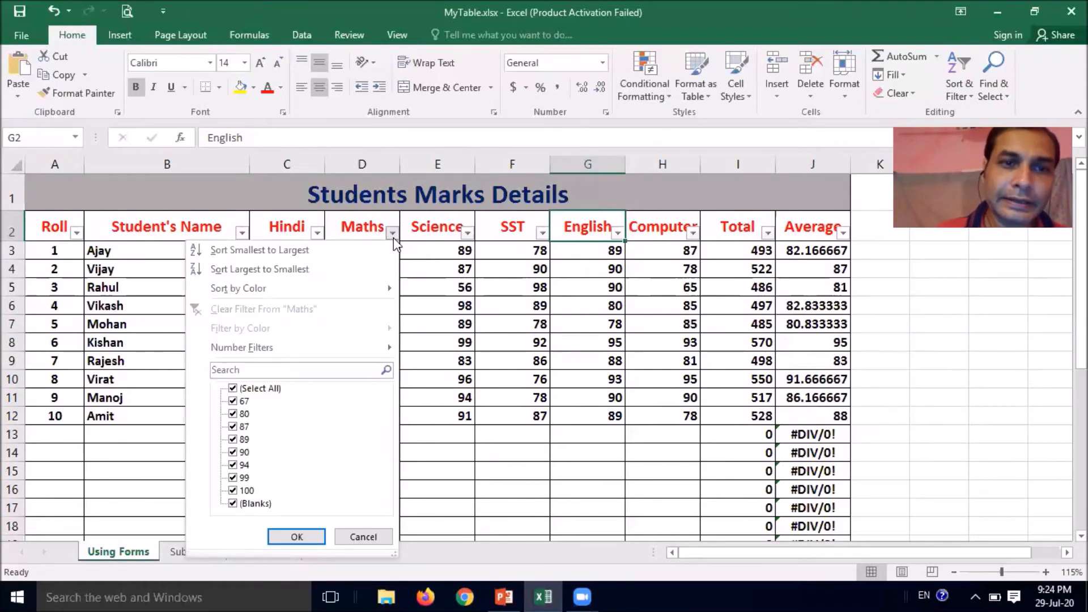
{"action": "mouse_move", "coordinate": [388, 350]}
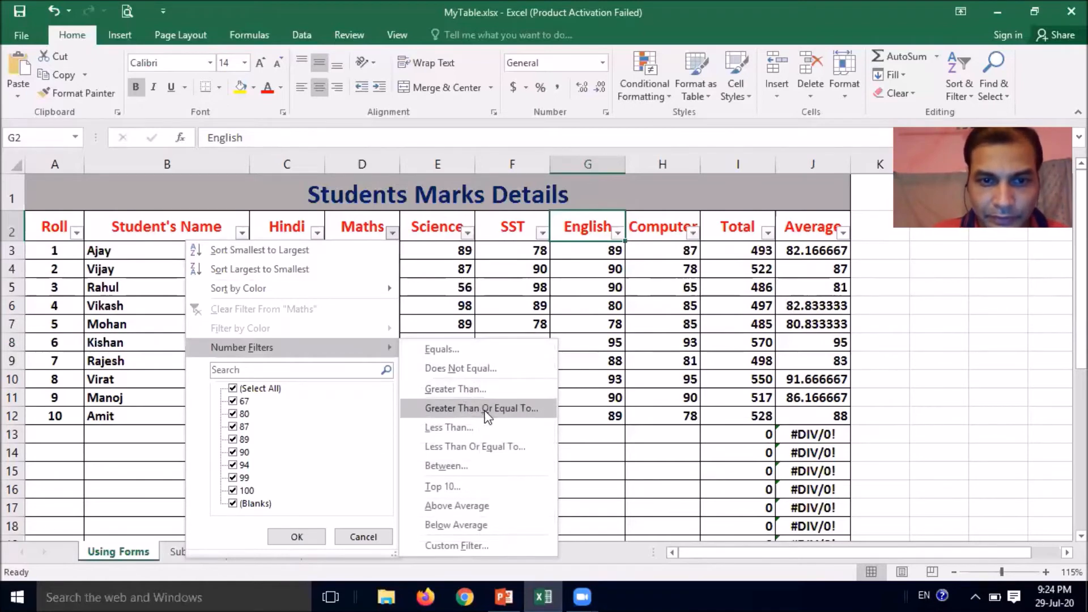
{"action": "left_click", "coordinate": [526, 409]}
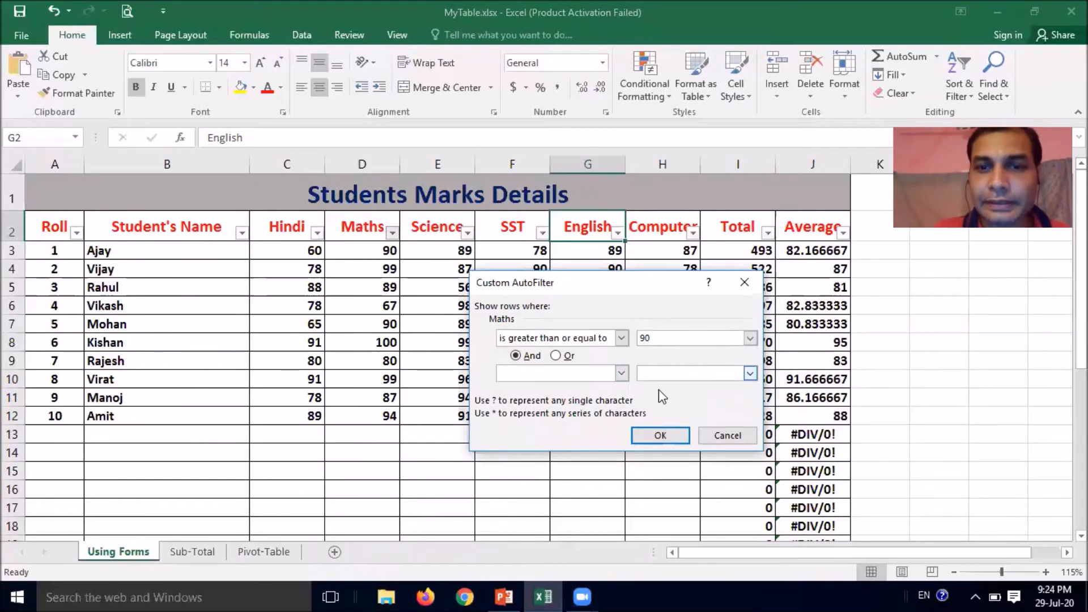
{"action": "left_click", "coordinate": [660, 435]}
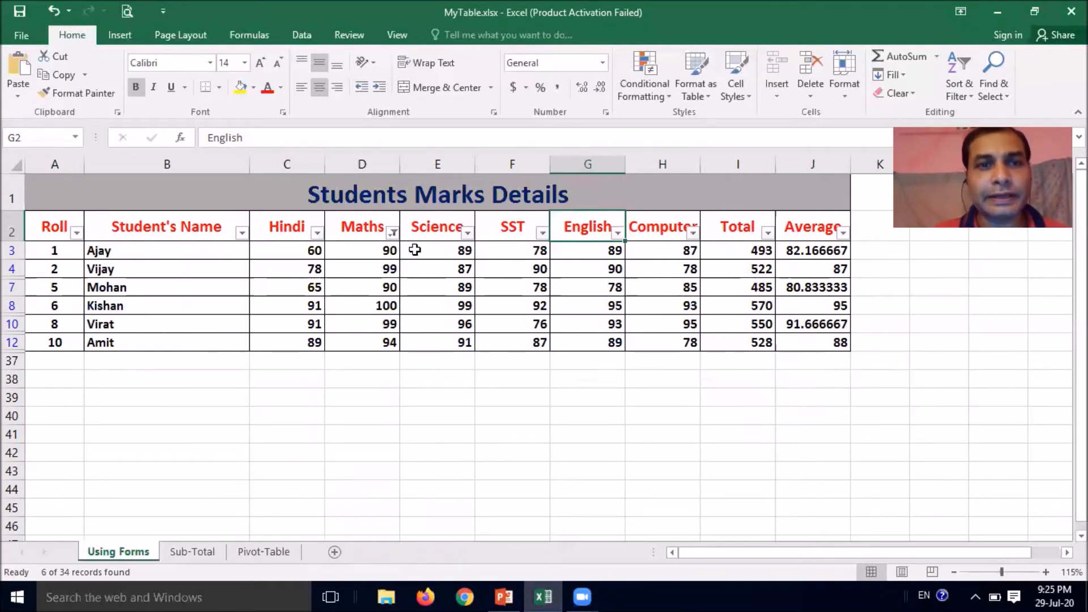
Reselect all values in the Maths filter and turn off filtering for the student marks table
{"action": "left_click", "coordinate": [392, 232]}
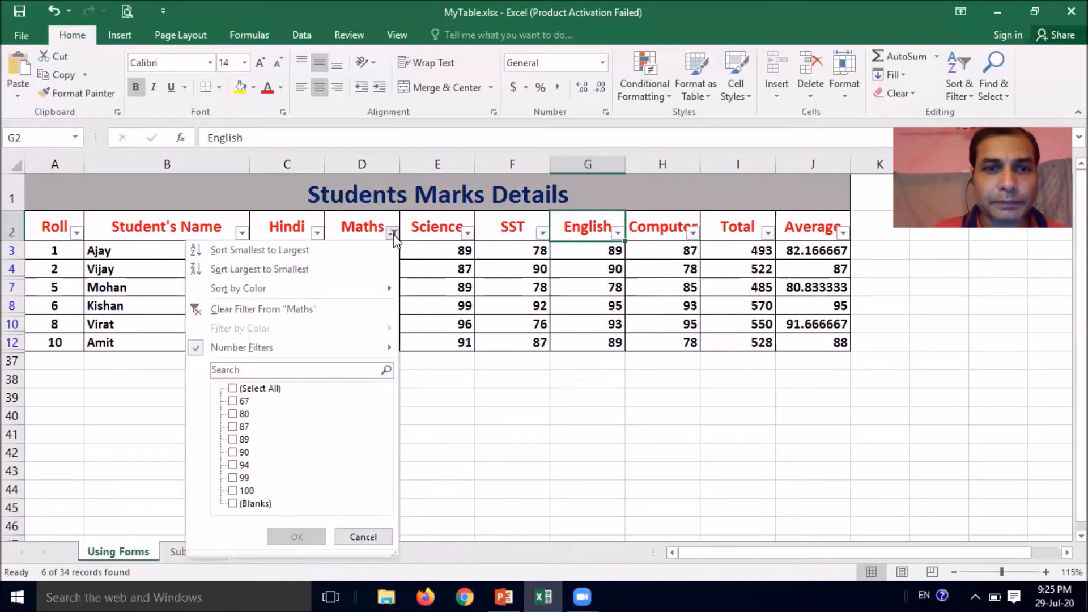
{"action": "left_click", "coordinate": [247, 388]}
{"action": "left_click", "coordinate": [301, 530]}
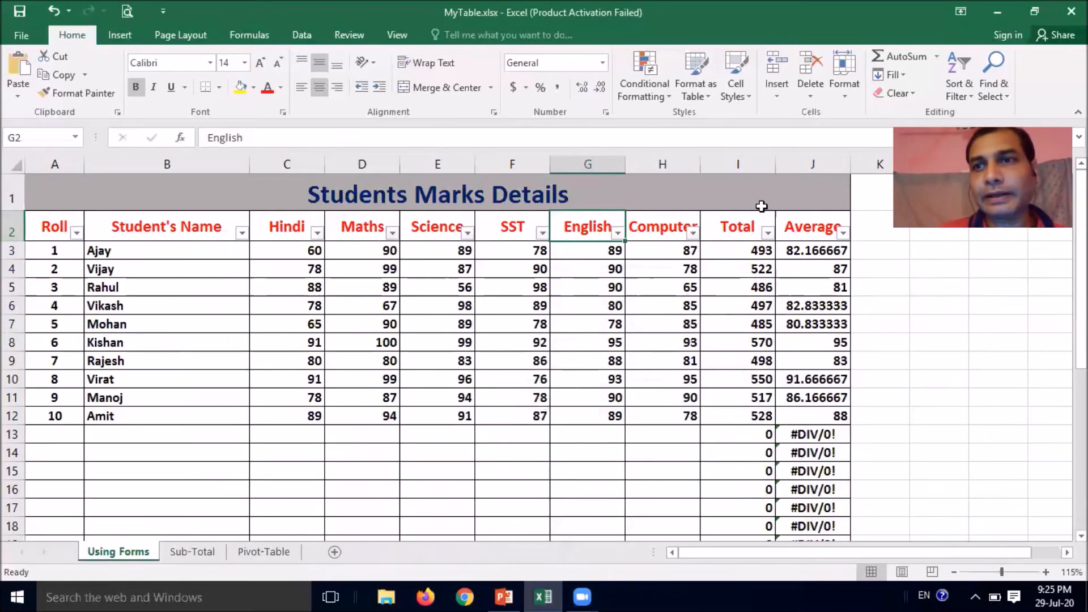
{"action": "left_click", "coordinate": [962, 98]}
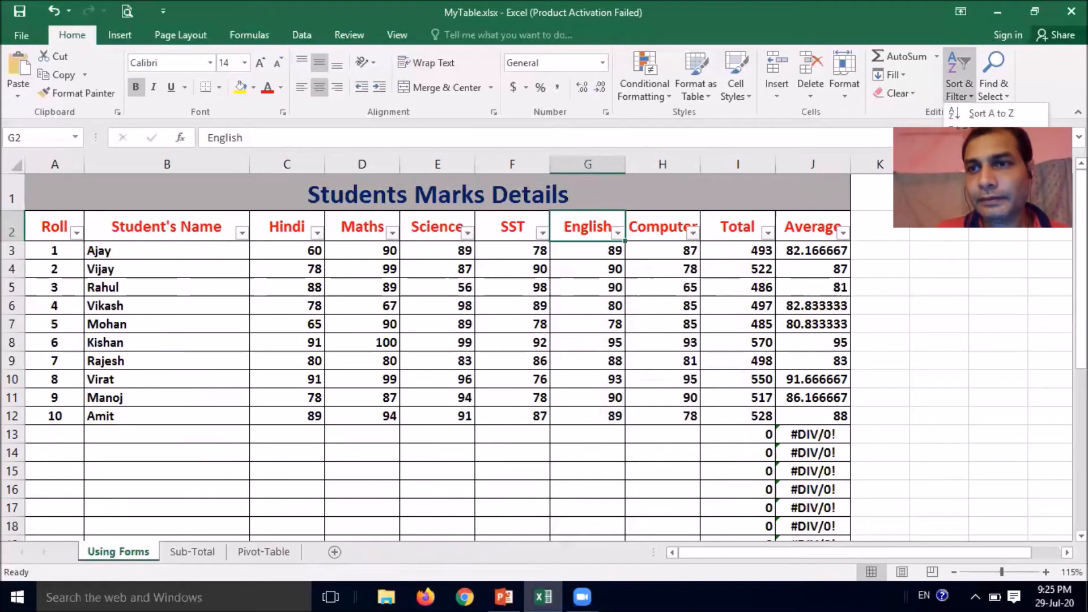
{"action": "left_click", "coordinate": [972, 168]}
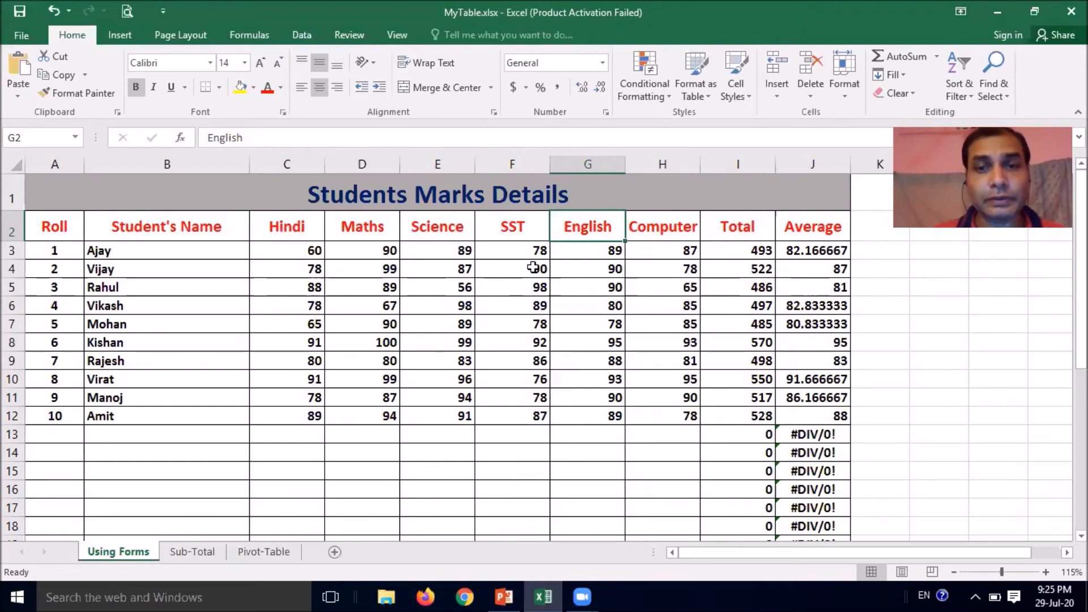
Insert three blank rows between the Students Marks Details title and the table's header row
{"action": "left_click", "coordinate": [12, 224]}
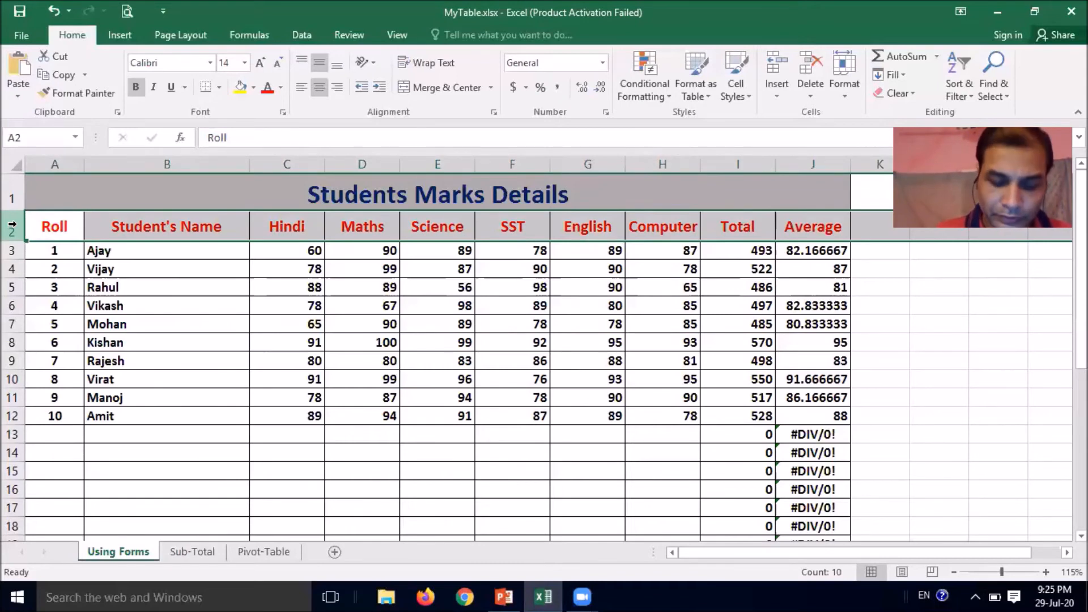
{"action": "right_click", "coordinate": [12, 224]}
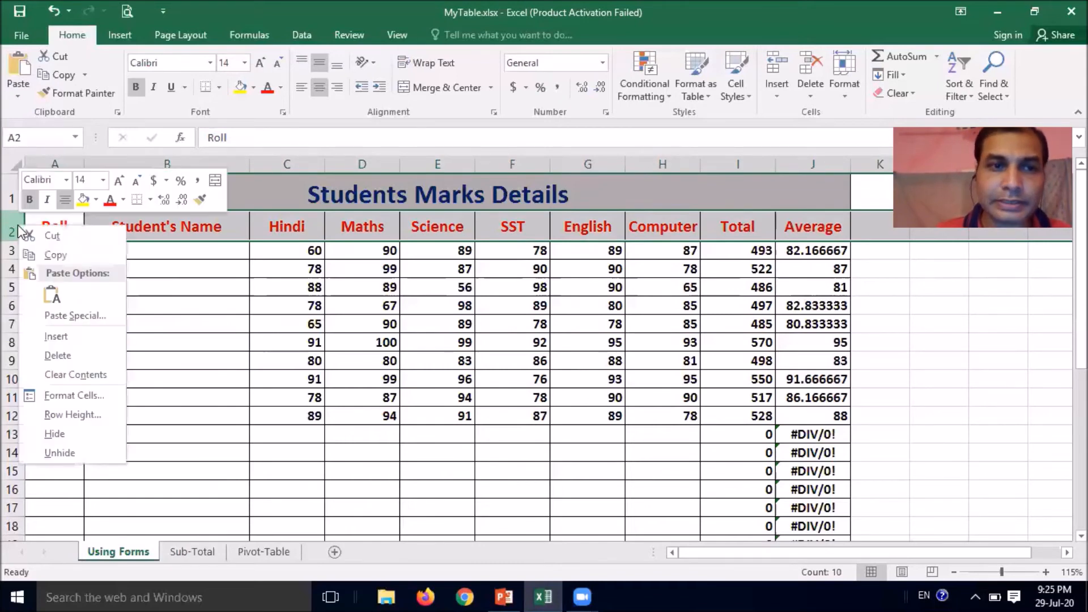
{"action": "left_click", "coordinate": [69, 338]}
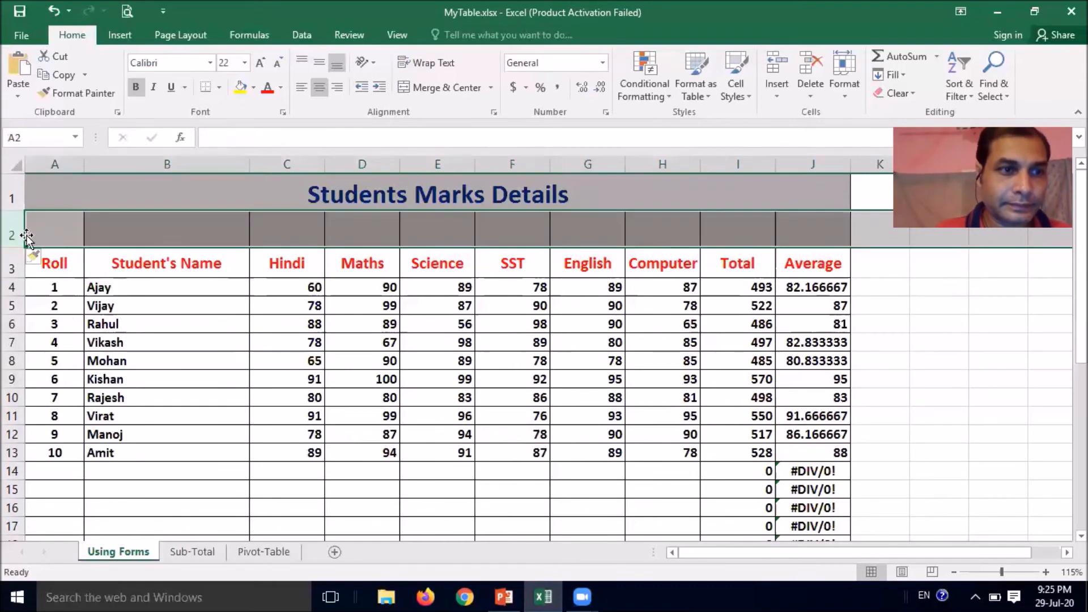
{"action": "right_click", "coordinate": [11, 234]}
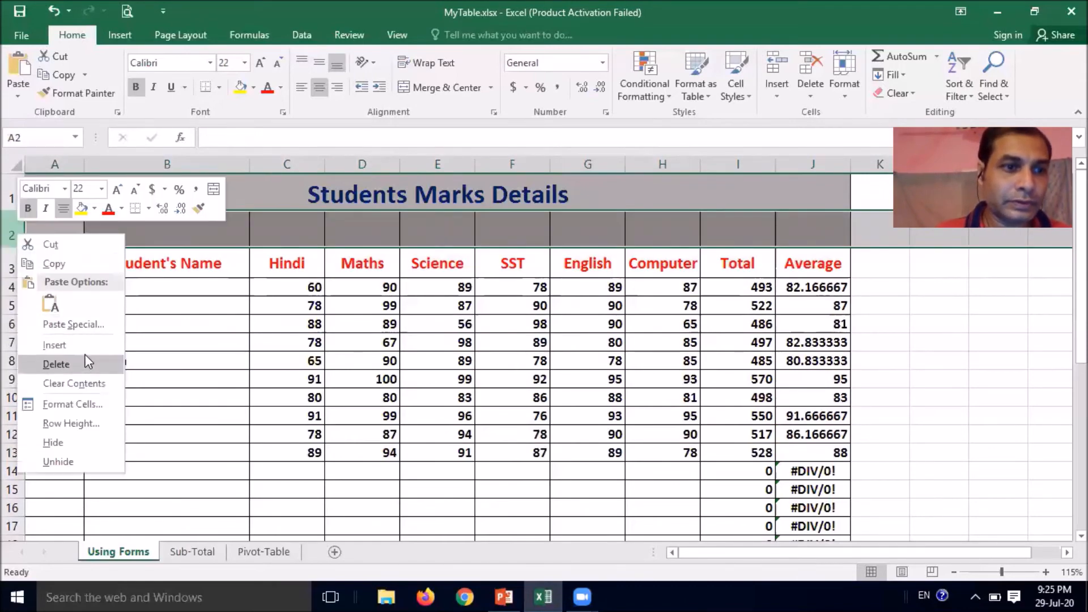
{"action": "left_click", "coordinate": [85, 352]}
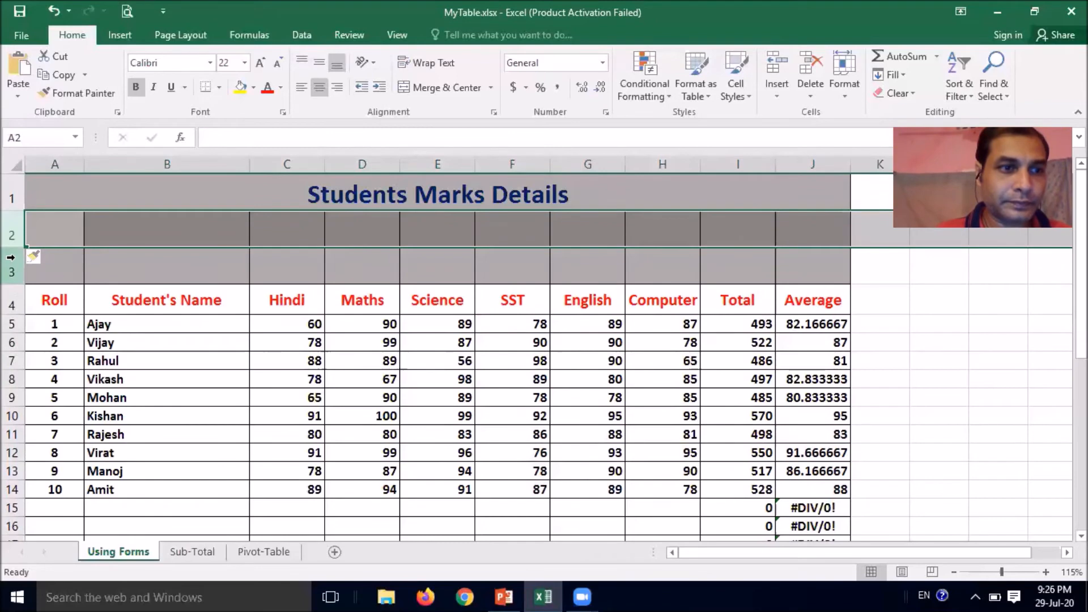
{"action": "right_click", "coordinate": [14, 264]}
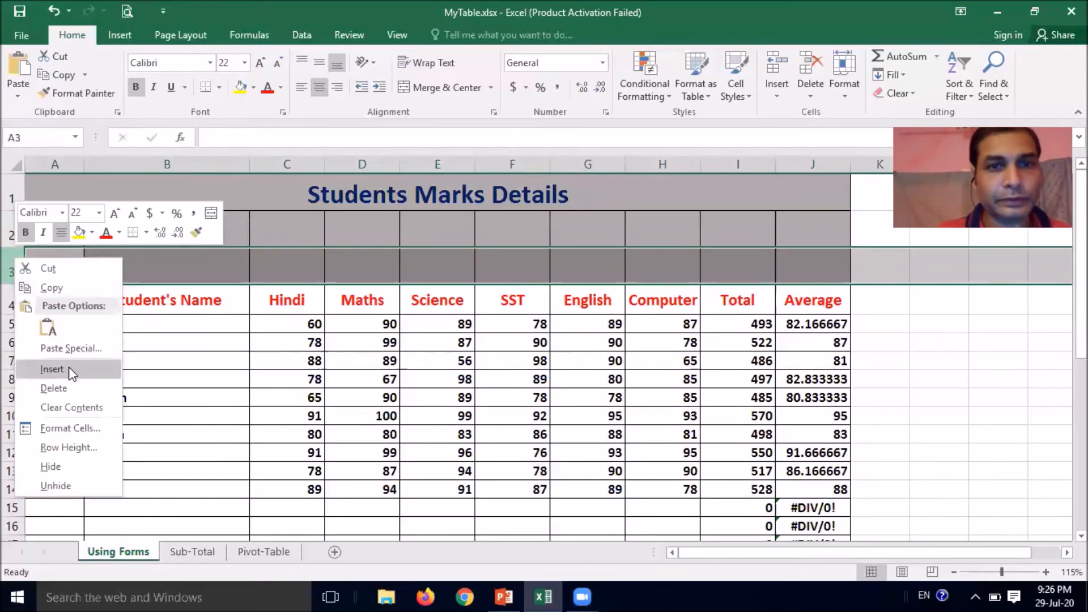
{"action": "left_click", "coordinate": [69, 366]}
Copy the table headers from Roll to Average in A5:J5 and paste them at A2
{"action": "left_click", "coordinate": [48, 337]}
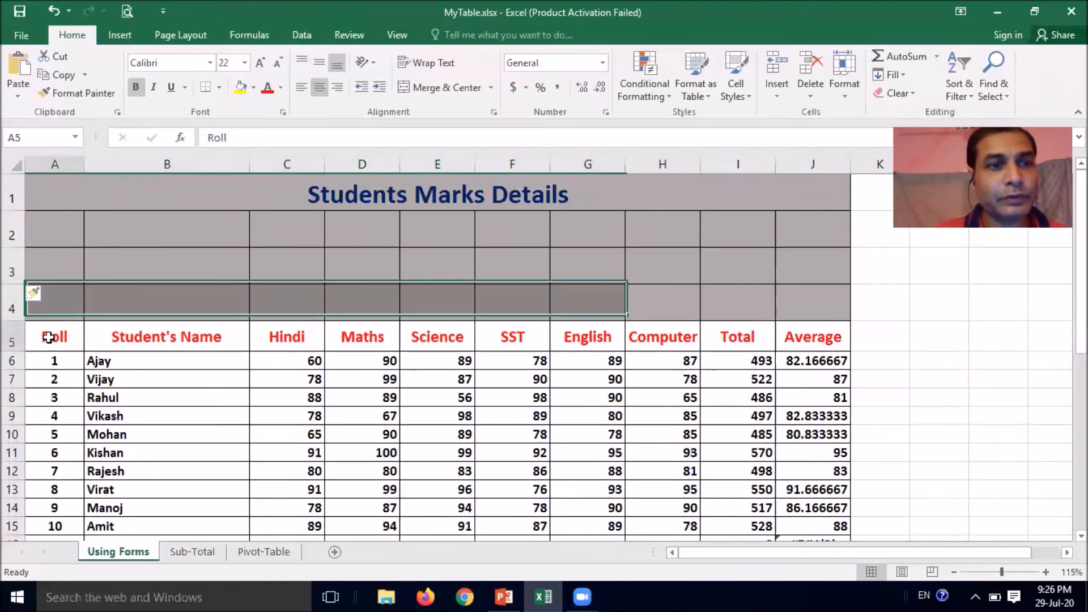
{"action": "left_click_drag", "start_coordinate": [193, 340], "coordinate": [815, 347]}
{"action": "key", "text": "ctrl+c"}
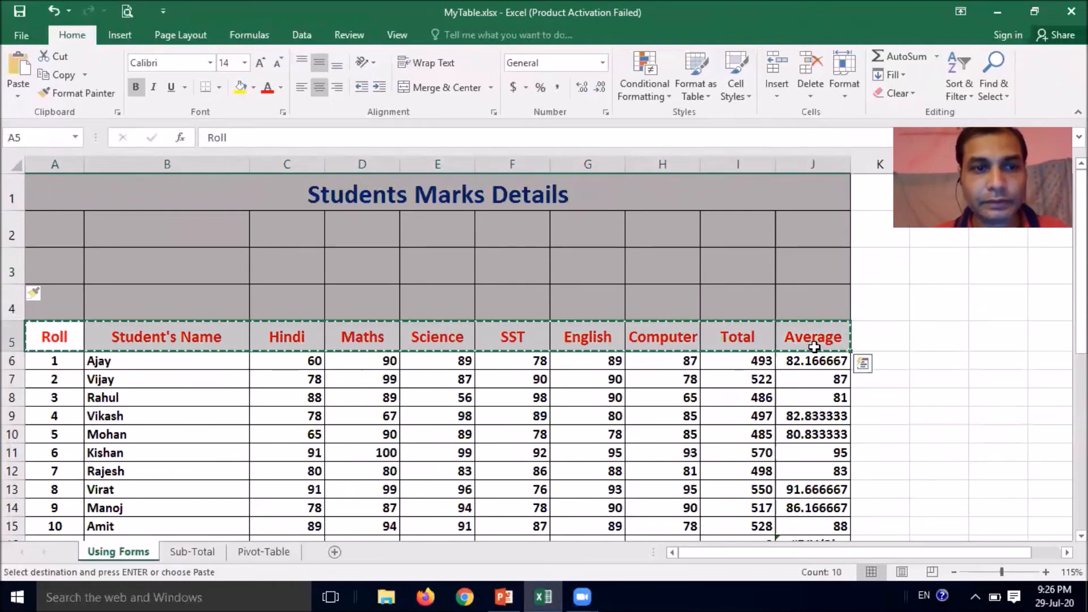
{"action": "left_click", "coordinate": [51, 229]}
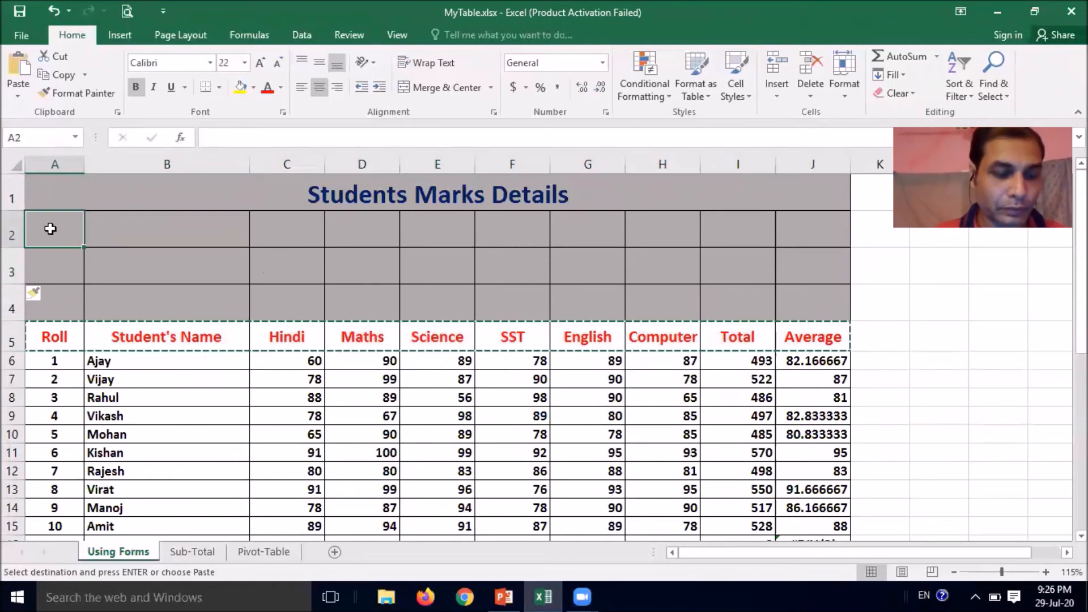
{"action": "key", "text": "ctrl+v"}
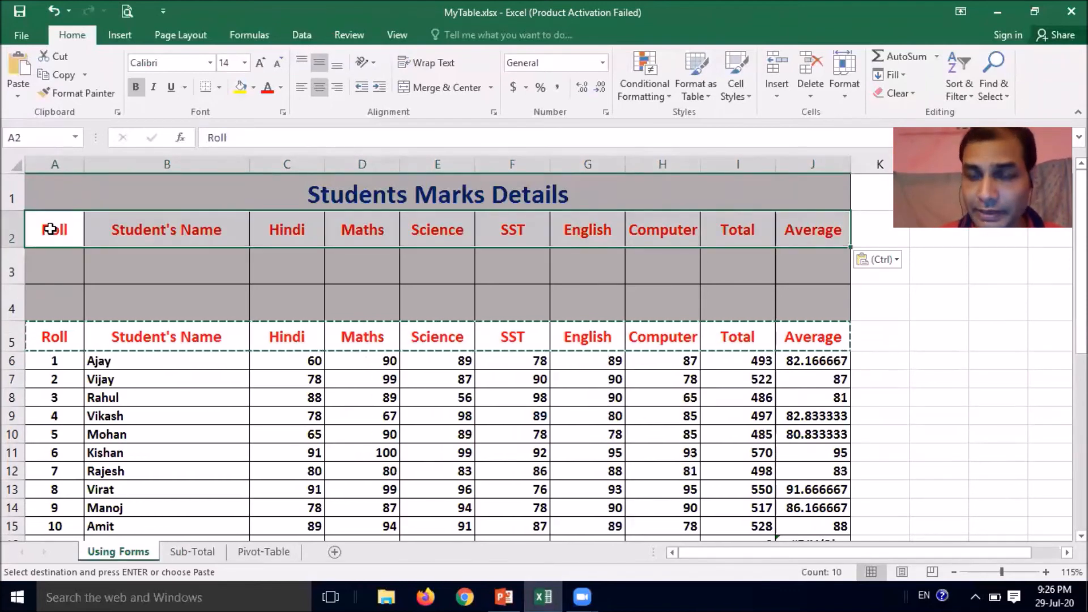
Enter the filter criteria in row 3: >90 under Maths and >80 under English
{"action": "left_click", "coordinate": [55, 263]}
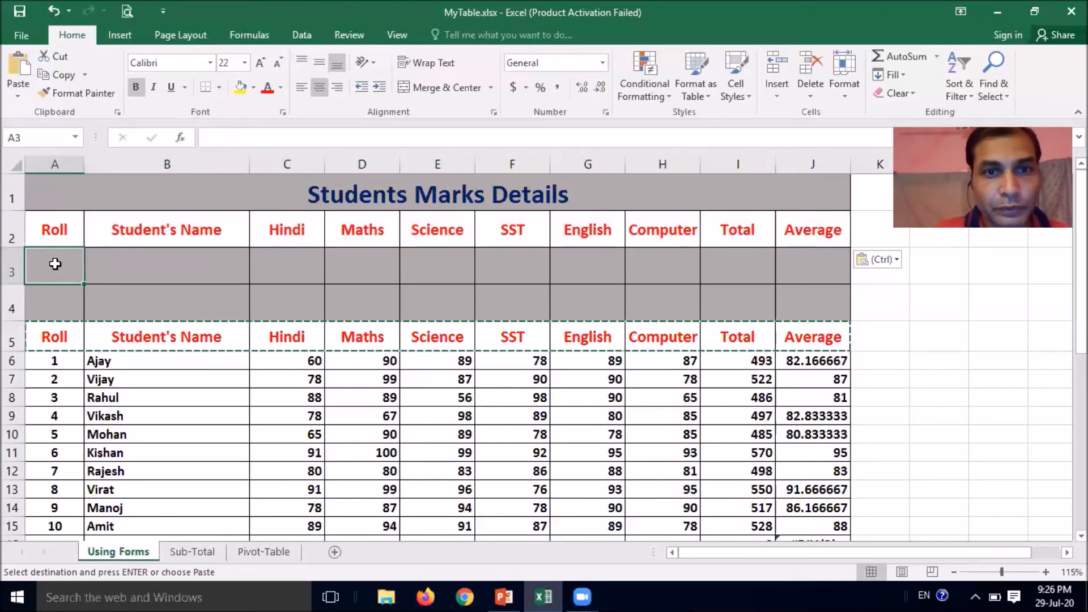
{"action": "left_click_drag", "start_coordinate": [55, 263], "coordinate": [829, 268]}
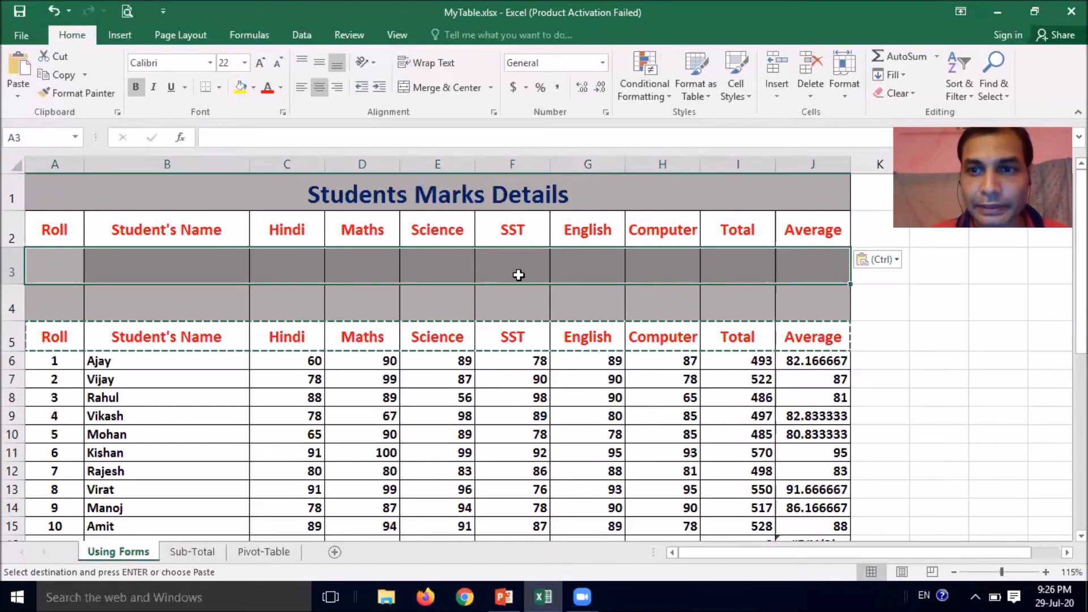
{"action": "left_click", "coordinate": [340, 395]}
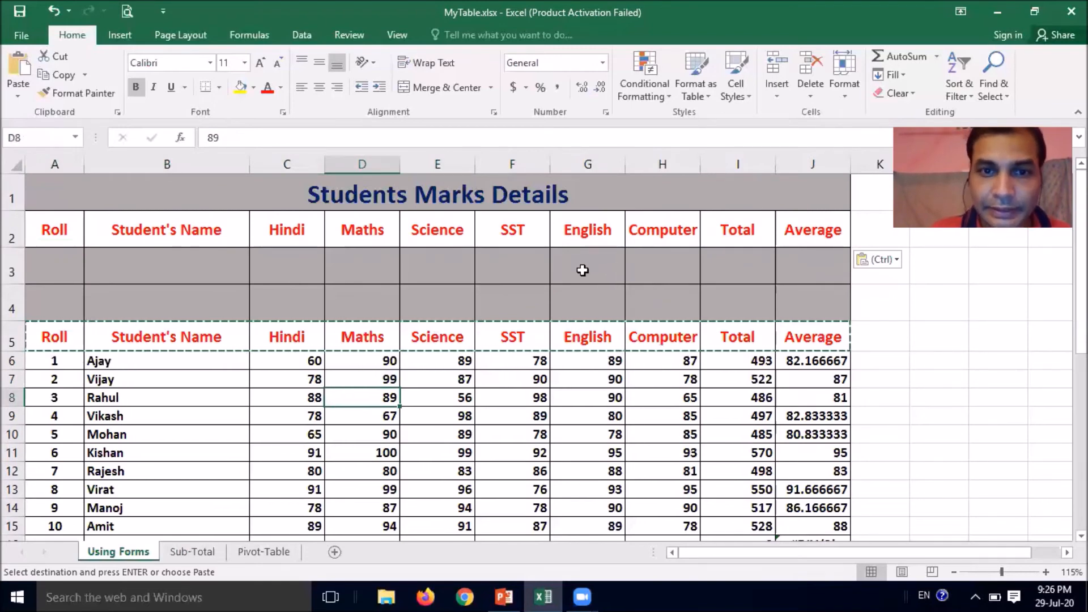
{"action": "left_click", "coordinate": [362, 268]}
{"action": "type", "text": ">"}
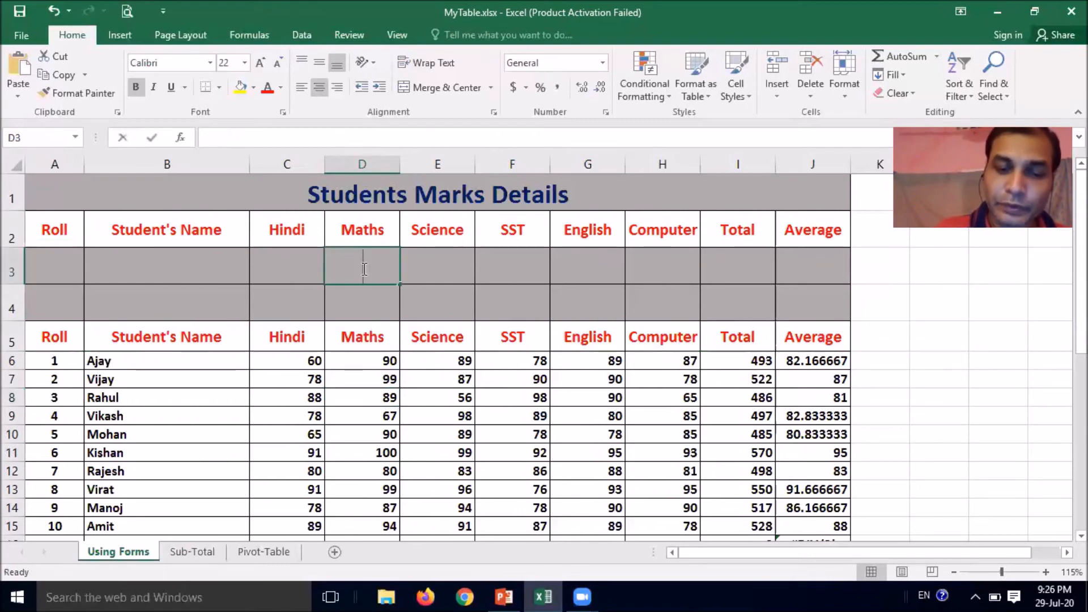
{"action": "type", "text": "90"}
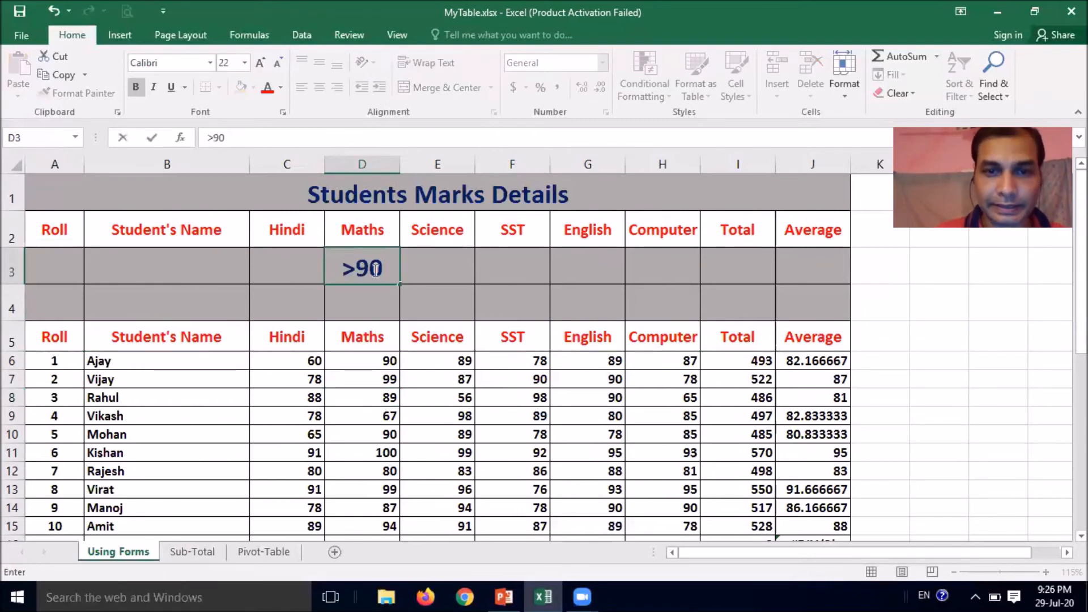
{"action": "left_click", "coordinate": [595, 265]}
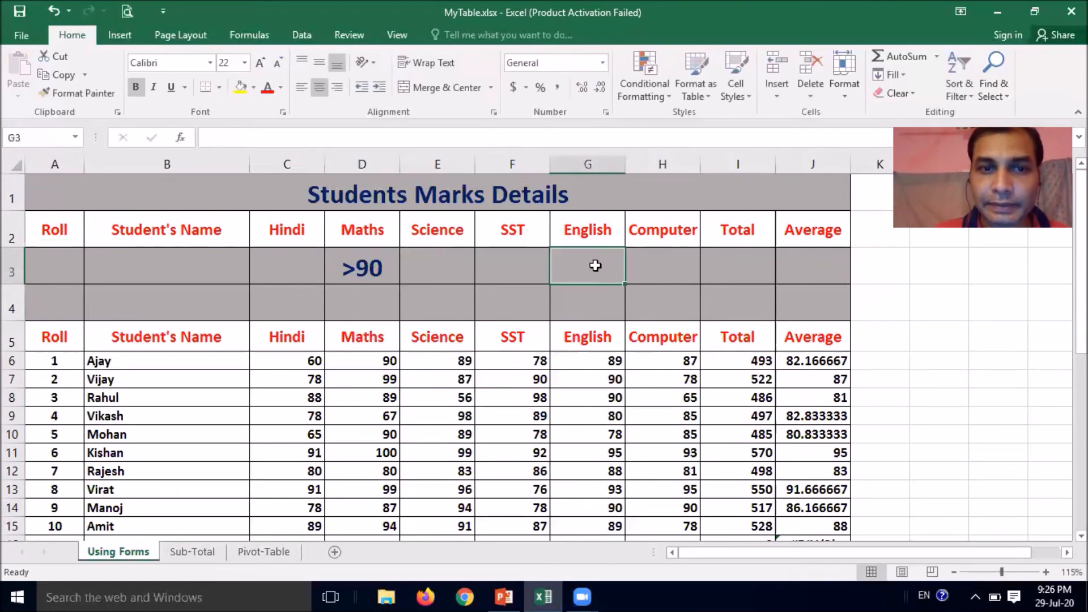
{"action": "type", "text": ">8"}
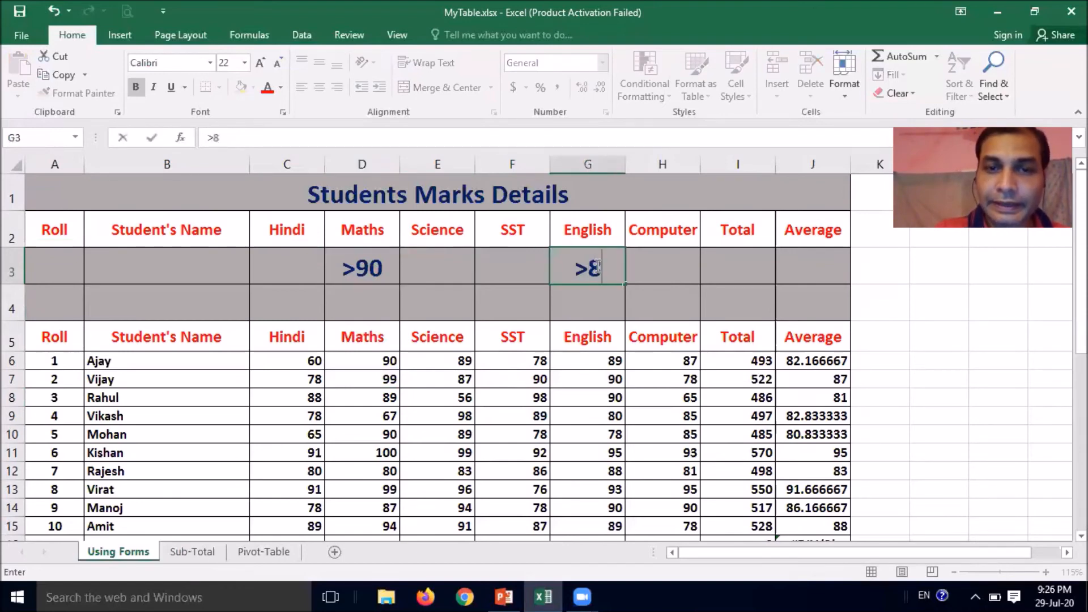
{"action": "type", "text": "0"}
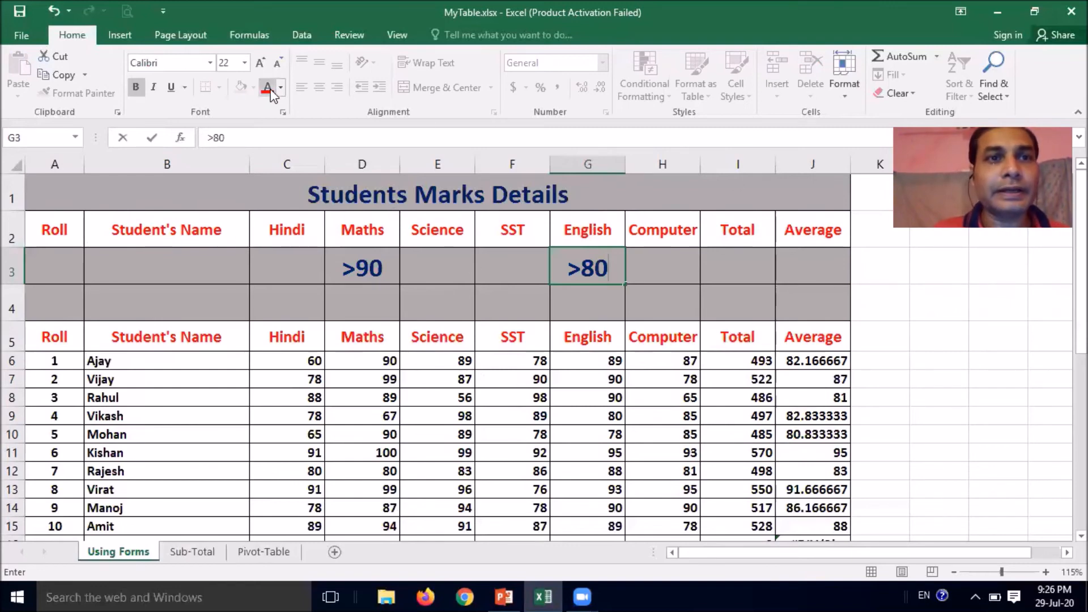
Start an Advanced Filter on the marks table that copies to another location, with A5:J15 as its list range
{"action": "left_click", "coordinate": [302, 36]}
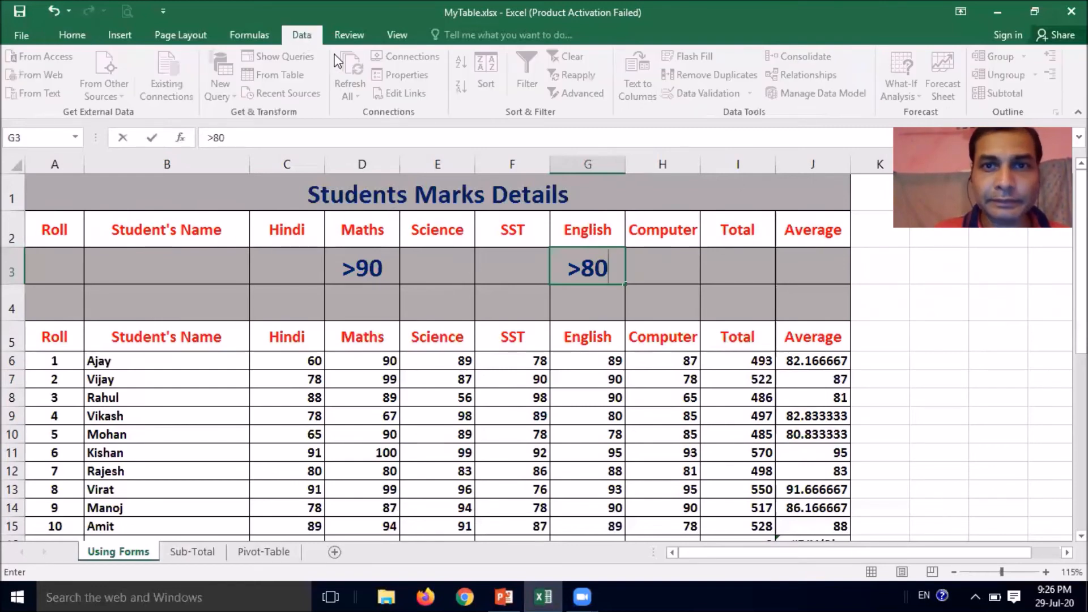
{"action": "left_click", "coordinate": [702, 384]}
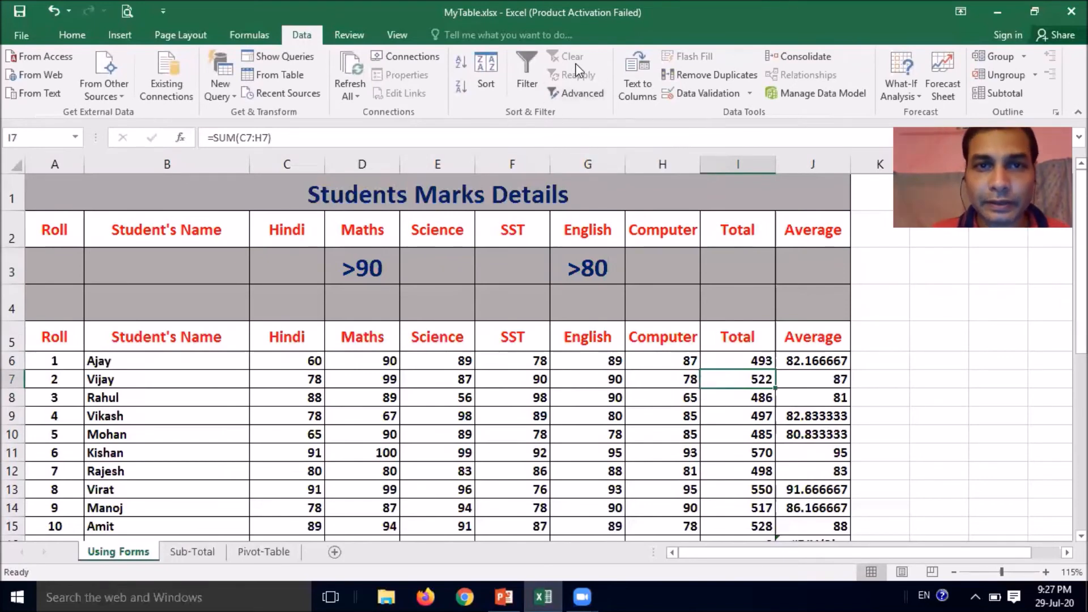
{"action": "left_click", "coordinate": [580, 95]}
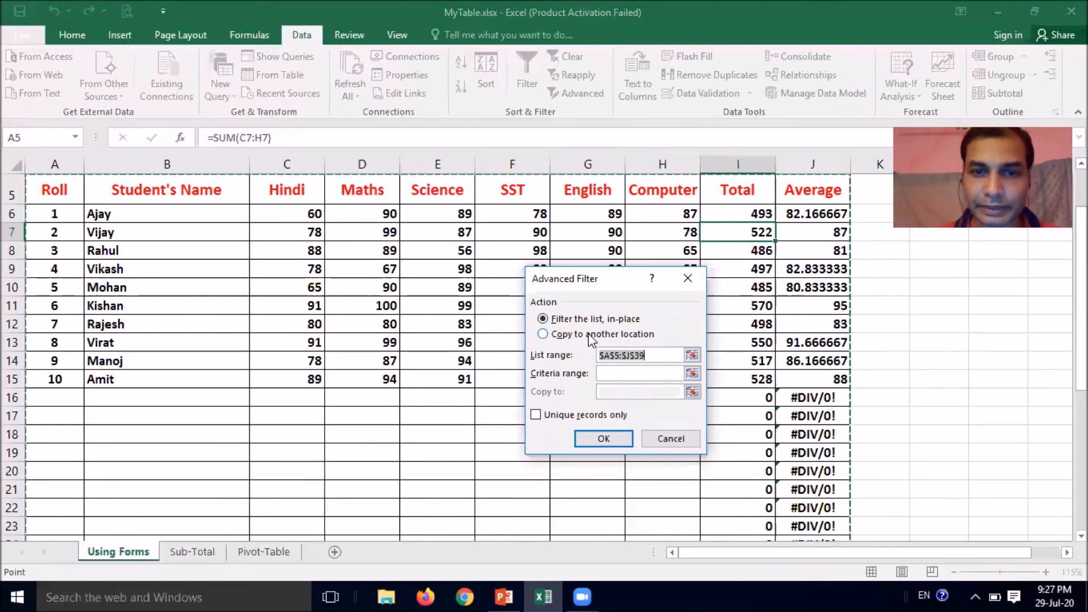
{"action": "left_click", "coordinate": [565, 336]}
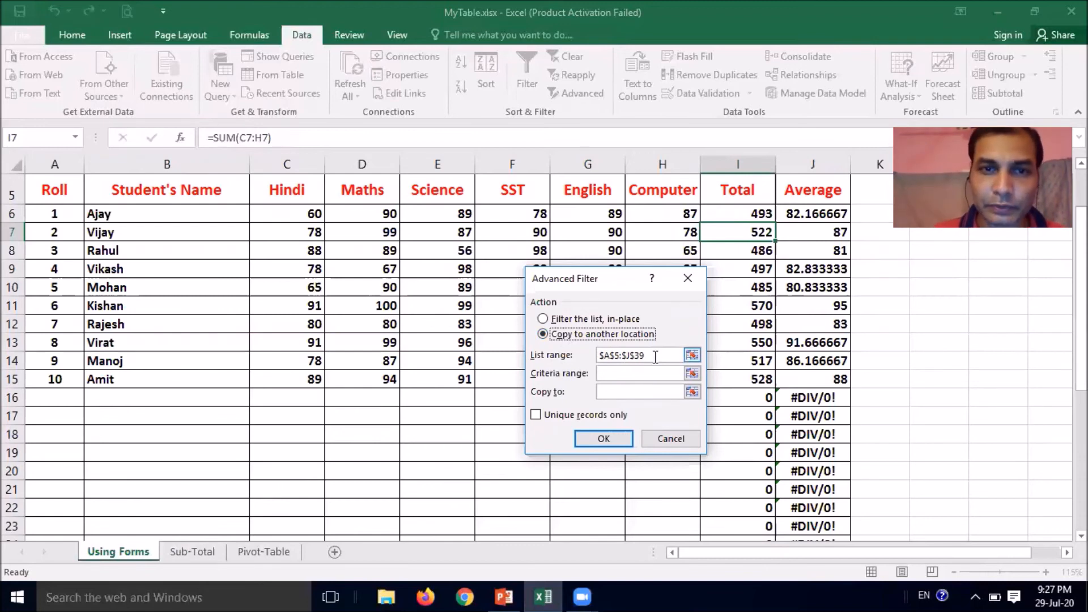
{"action": "left_click_drag", "start_coordinate": [656, 356], "coordinate": [587, 355]}
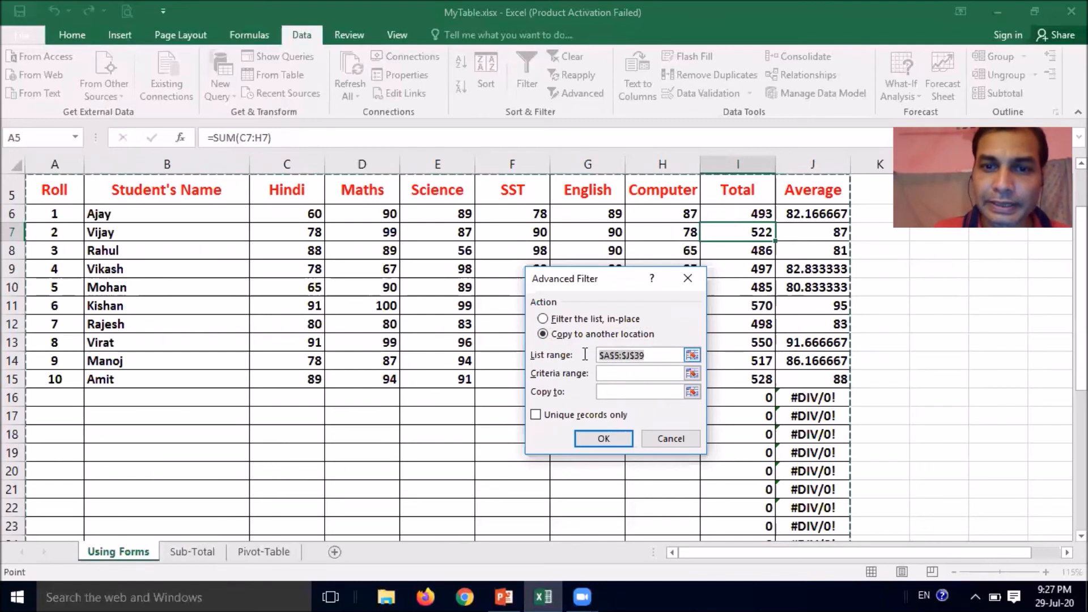
{"action": "key", "text": "BackSpace"}
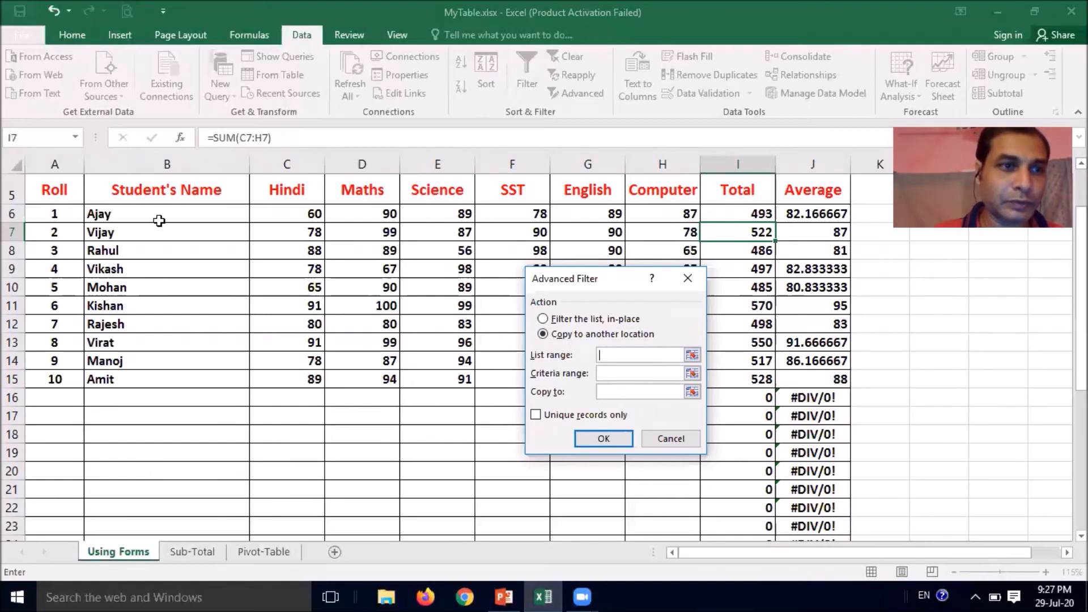
{"action": "left_click_drag", "start_coordinate": [58, 192], "coordinate": [827, 384]}
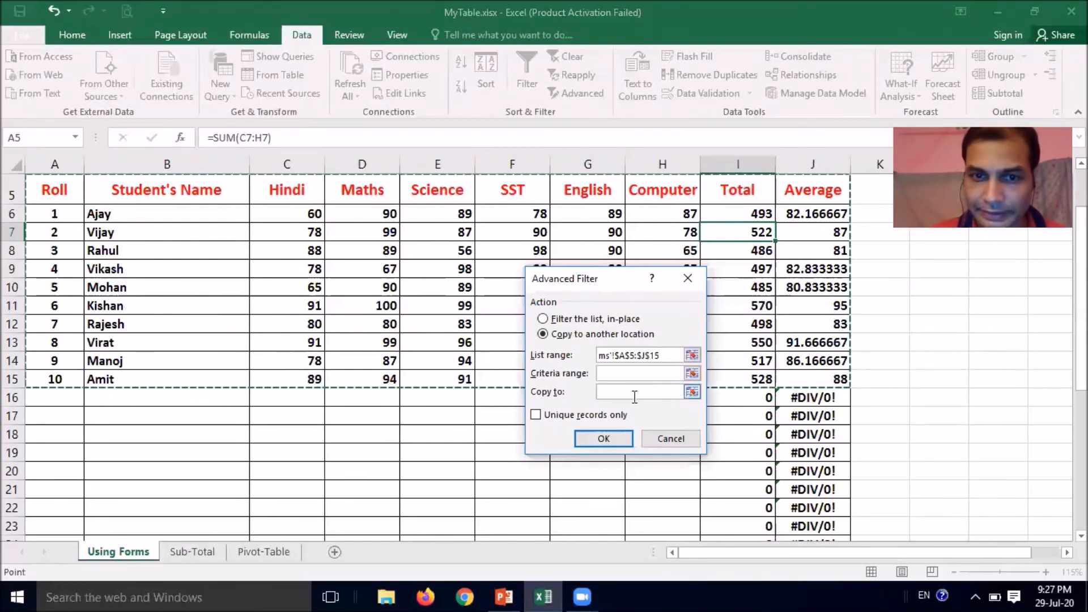
Set the Advanced Filter's criteria range to A2:J3 and its copy destination to L5, and run the filter
{"action": "left_click", "coordinate": [620, 375]}
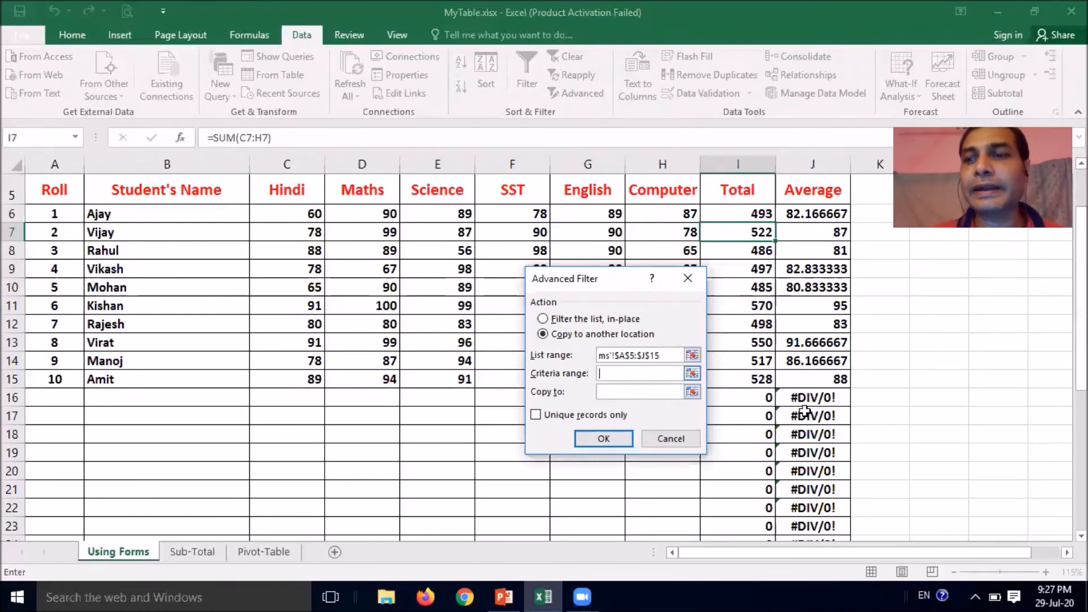
{"action": "scroll", "coordinate": [417, 305], "scroll_direction": "up", "scroll_amount": 2}
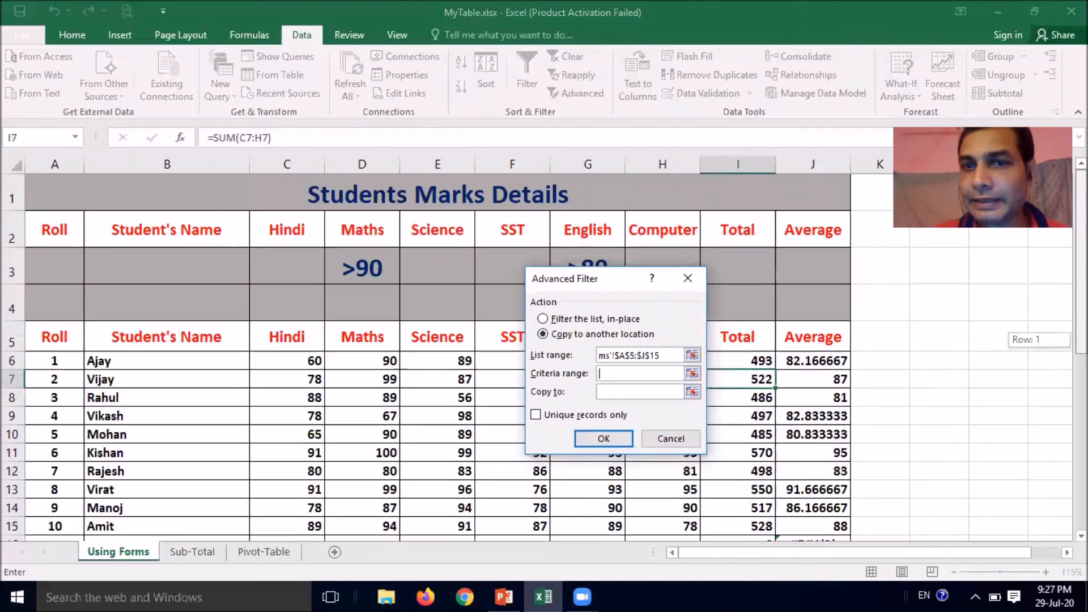
{"action": "left_click_drag", "start_coordinate": [55, 229], "coordinate": [825, 268]}
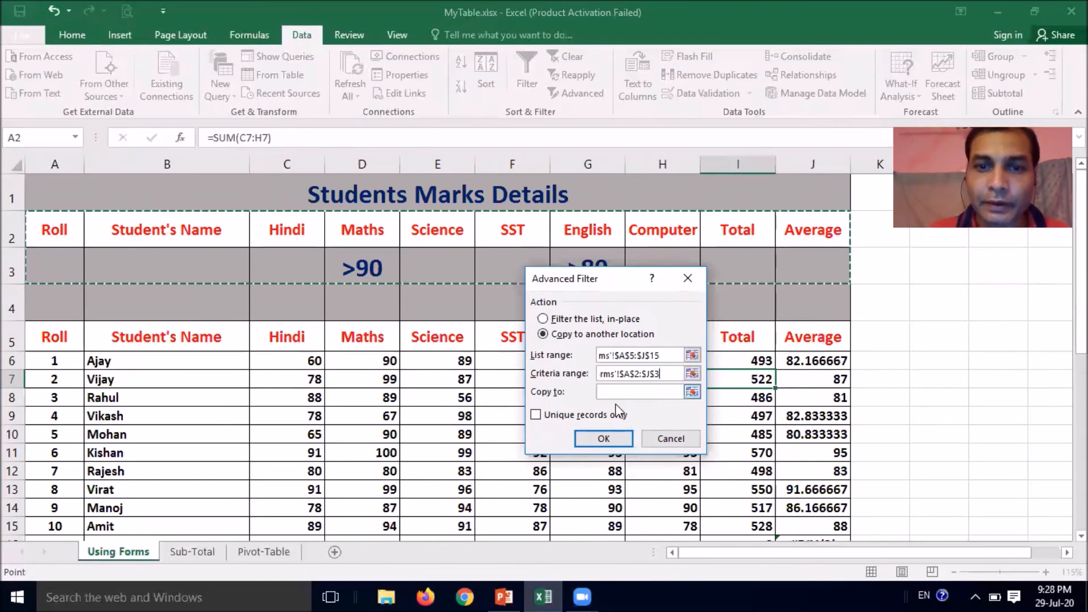
{"action": "left_click", "coordinate": [636, 392]}
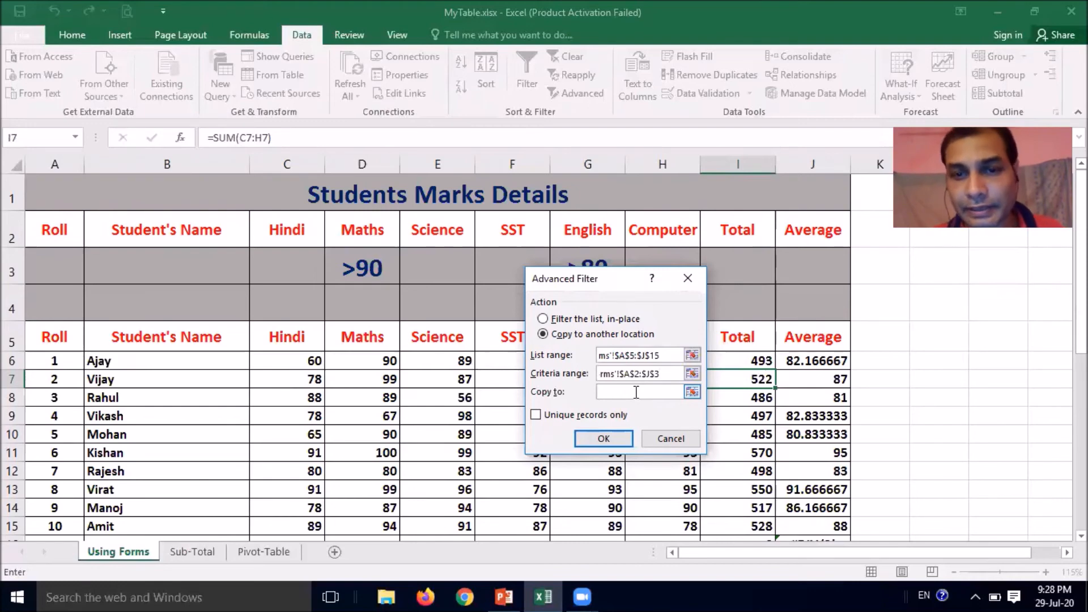
{"action": "left_click", "coordinate": [939, 337]}
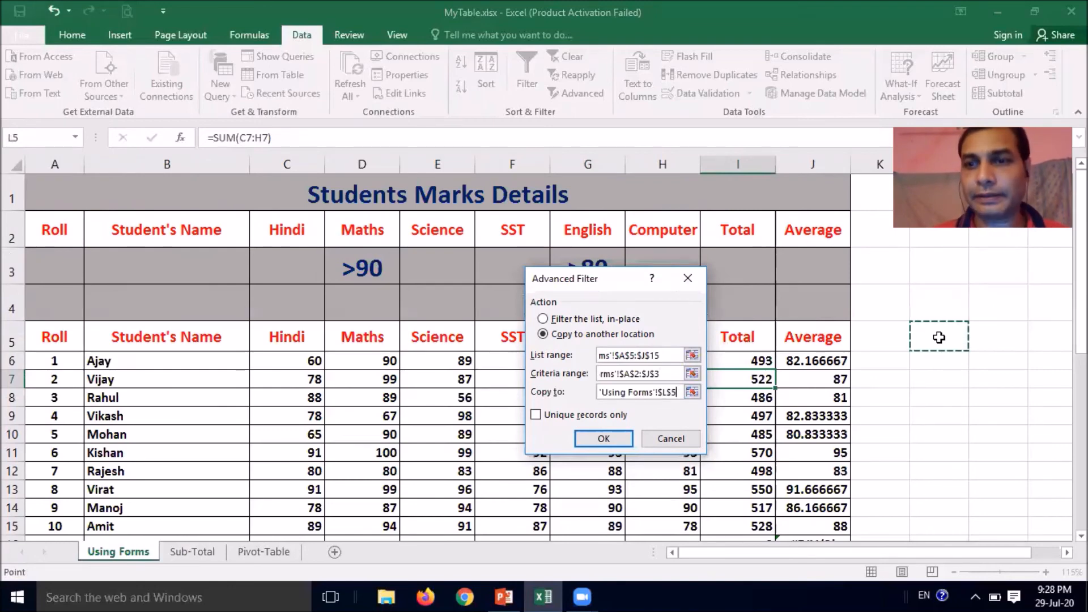
{"action": "left_click", "coordinate": [595, 436]}
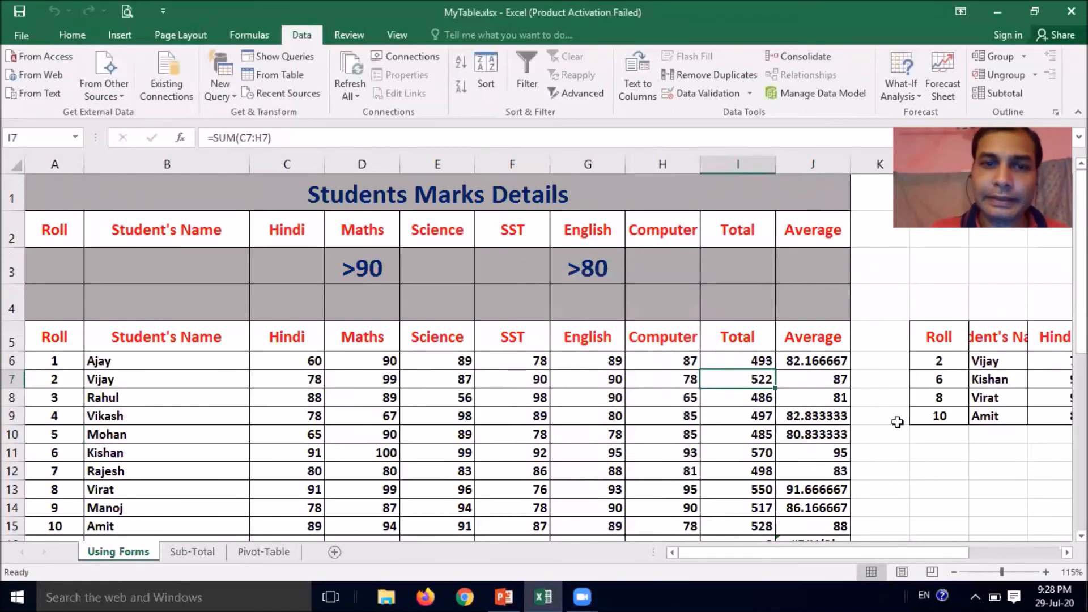
{"action": "scroll", "coordinate": [897, 422], "scroll_direction": "right", "scroll_amount": 4}
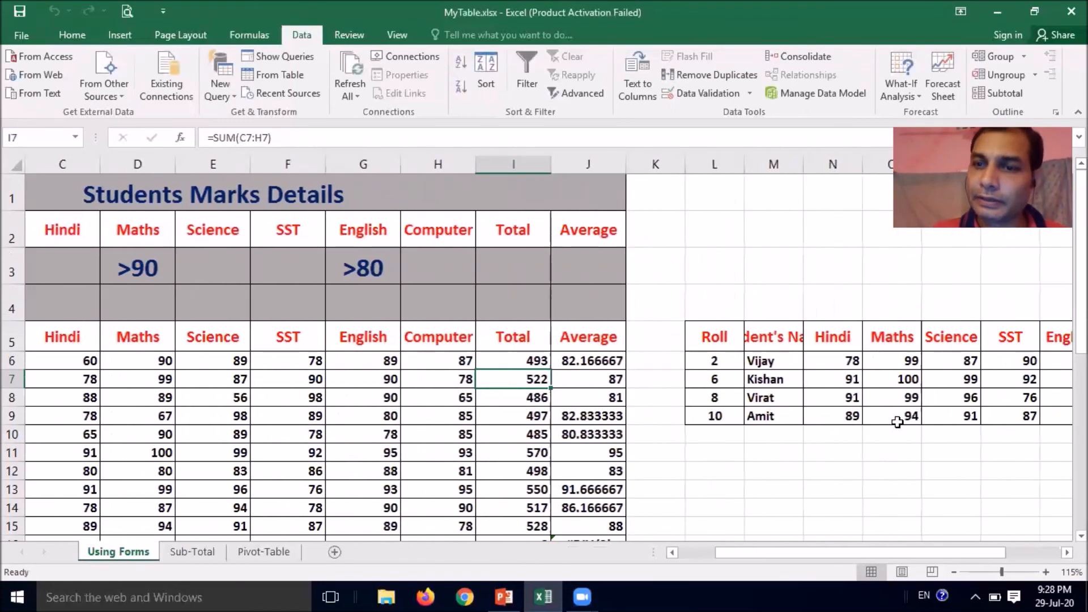
{"action": "scroll", "coordinate": [897, 423], "scroll_direction": "right", "scroll_amount": 3}
{"action": "scroll", "coordinate": [897, 422], "scroll_direction": "left", "scroll_amount": 3}
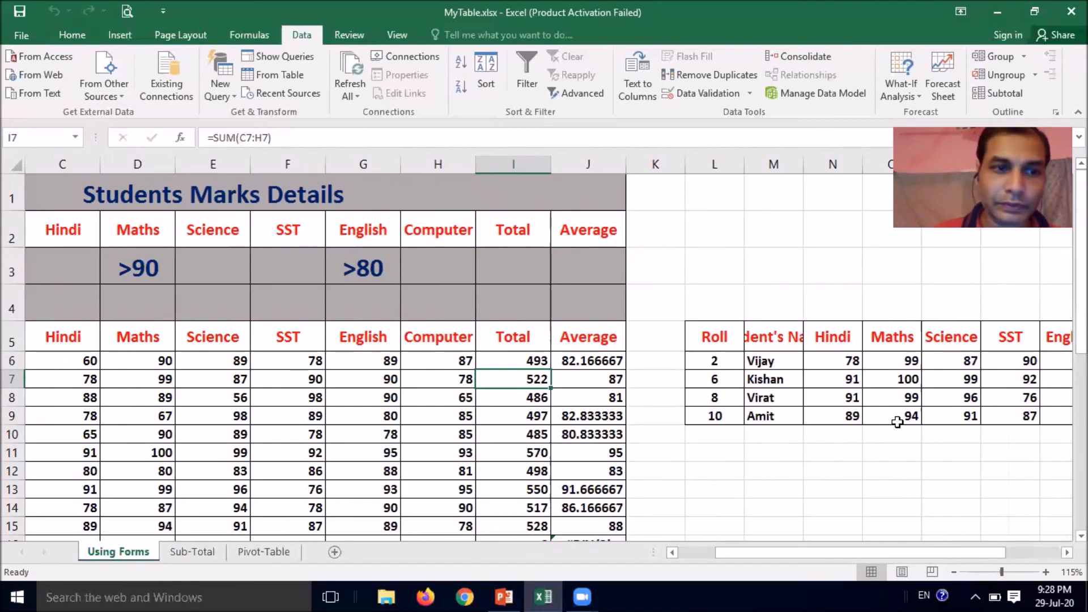
{"action": "scroll", "coordinate": [897, 422], "scroll_direction": "right", "scroll_amount": 2}
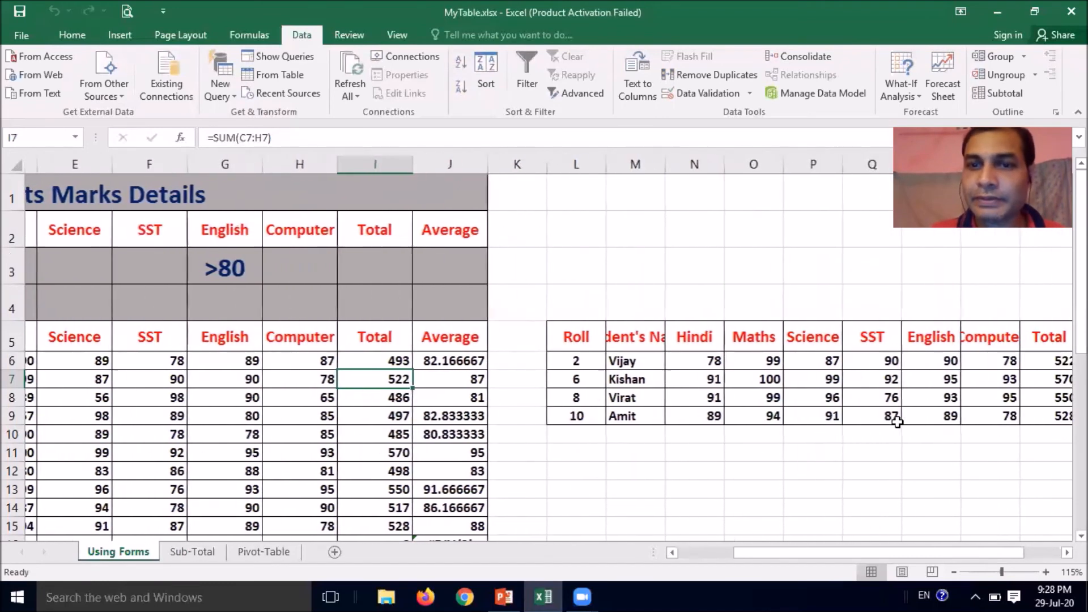
{"action": "scroll", "coordinate": [897, 422], "scroll_direction": "left", "scroll_amount": 3}
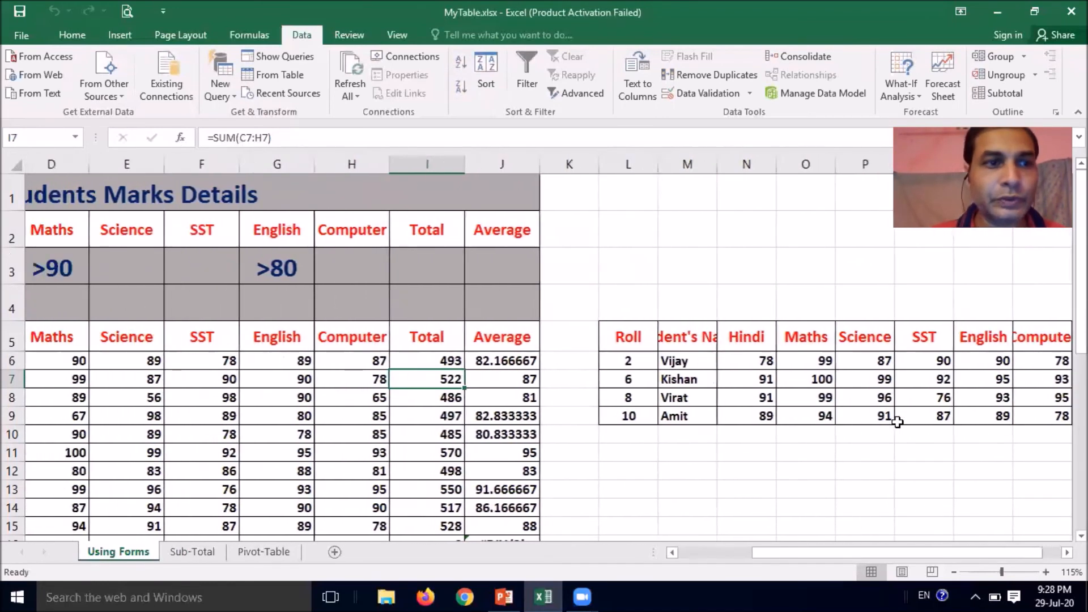
Compare the records extracted at L5 with the Maths and English marks in the source table, including Roll 7
{"action": "scroll", "coordinate": [897, 422], "scroll_direction": "right", "scroll_amount": 2}
{"action": "scroll", "coordinate": [897, 422], "scroll_direction": "right", "scroll_amount": 1}
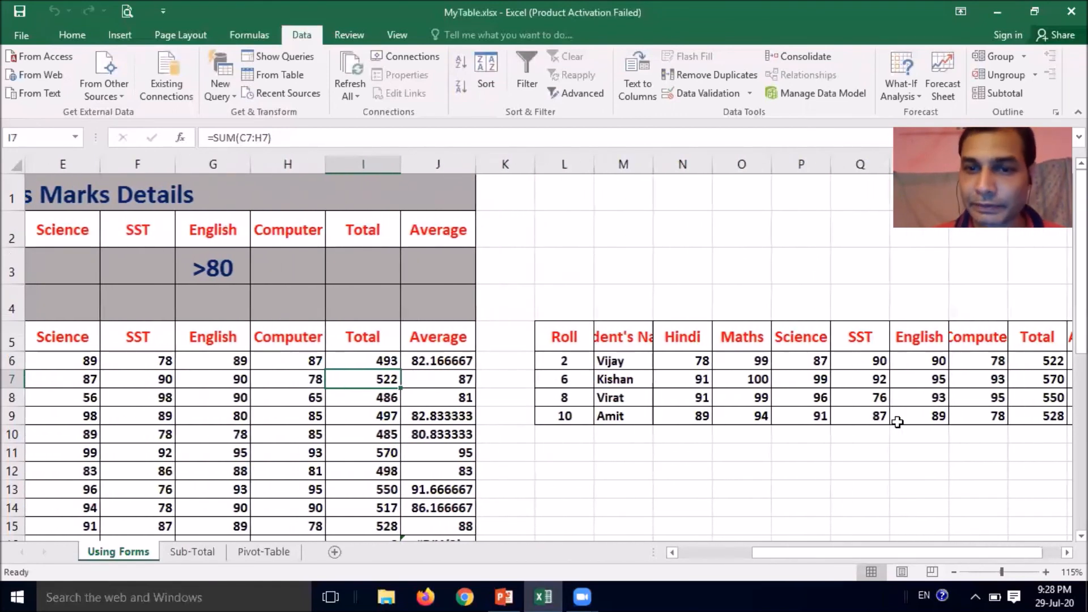
{"action": "scroll", "coordinate": [343, 476], "scroll_direction": "left", "scroll_amount": 1}
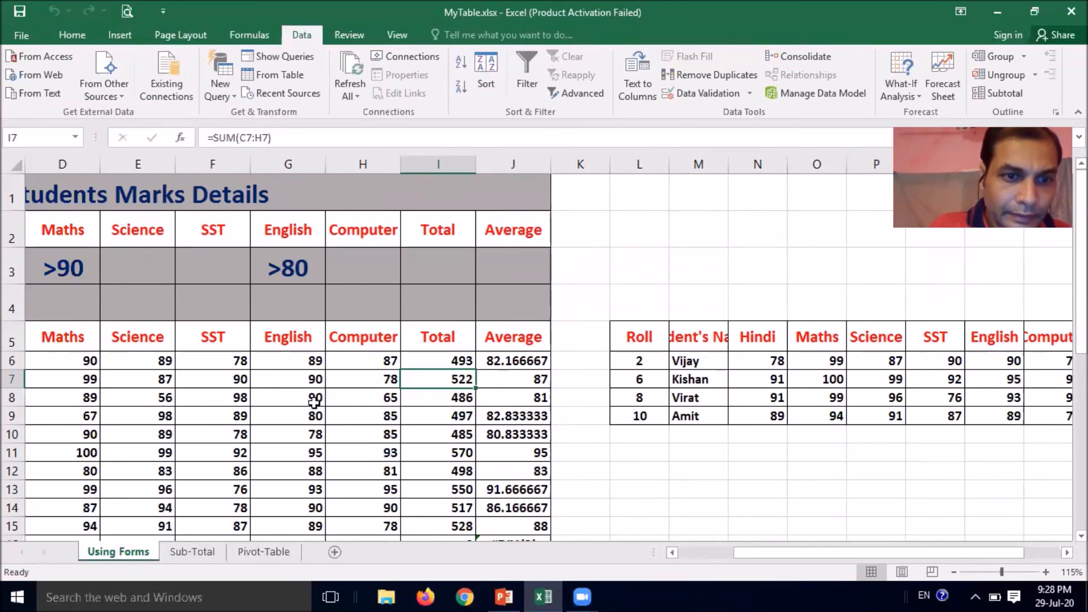
{"action": "left_click", "coordinate": [315, 475]}
{"action": "scroll", "coordinate": [316, 479], "scroll_direction": "left", "scroll_amount": 3}
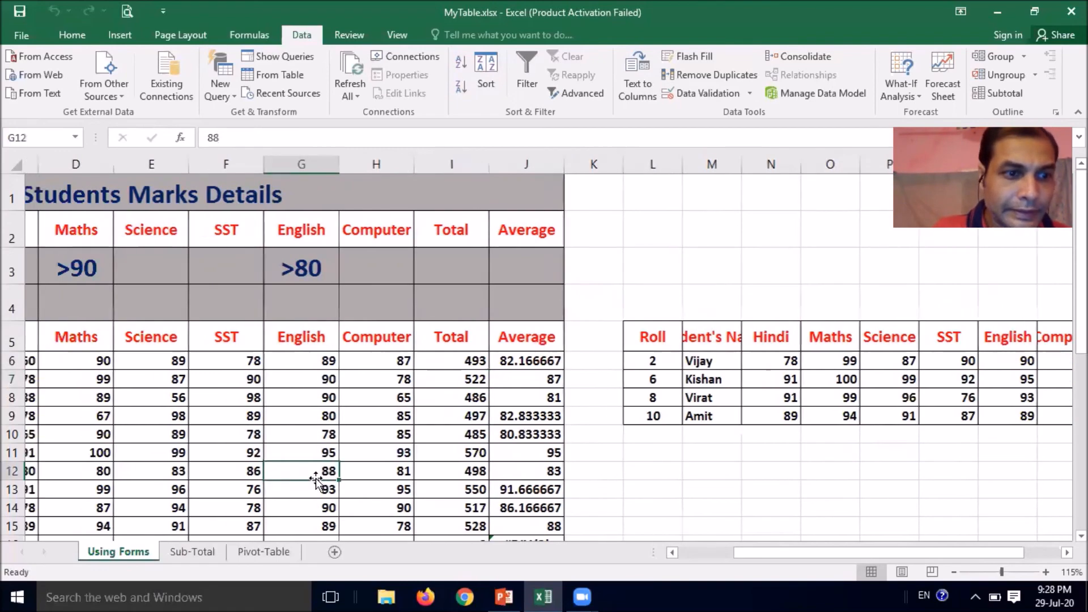
{"action": "scroll", "coordinate": [315, 478], "scroll_direction": "left", "scroll_amount": 2}
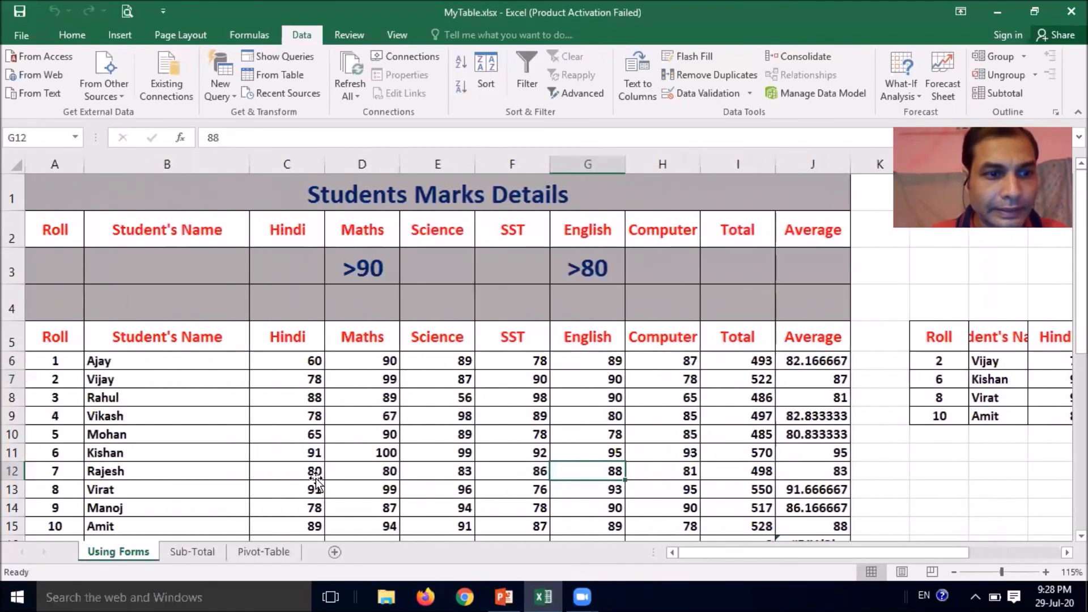
{"action": "scroll", "coordinate": [315, 479], "scroll_direction": "right", "scroll_amount": 5}
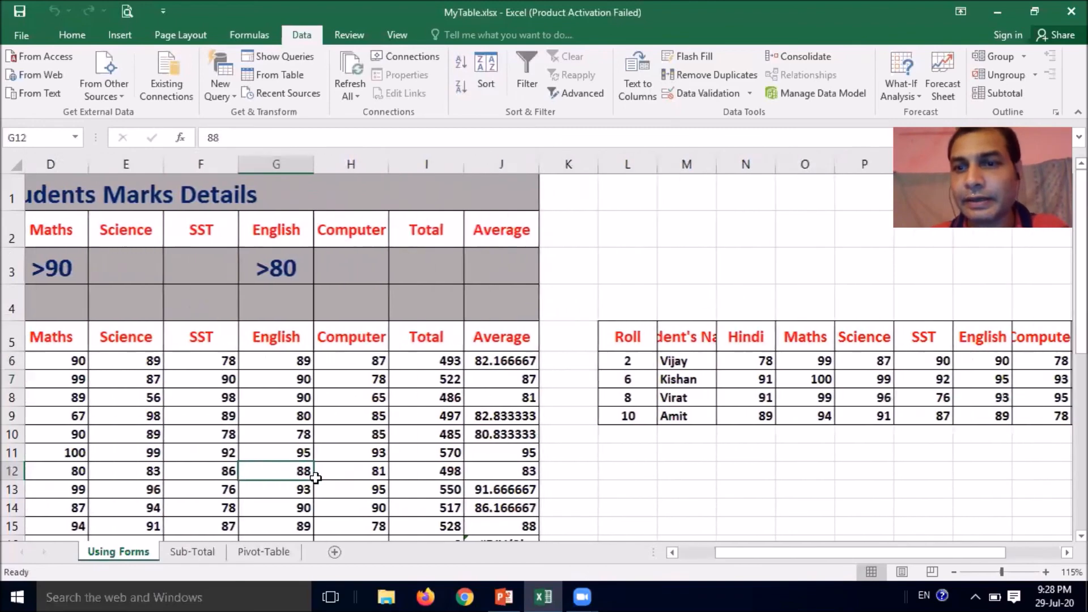
{"action": "scroll", "coordinate": [315, 479], "scroll_direction": "left", "scroll_amount": 5}
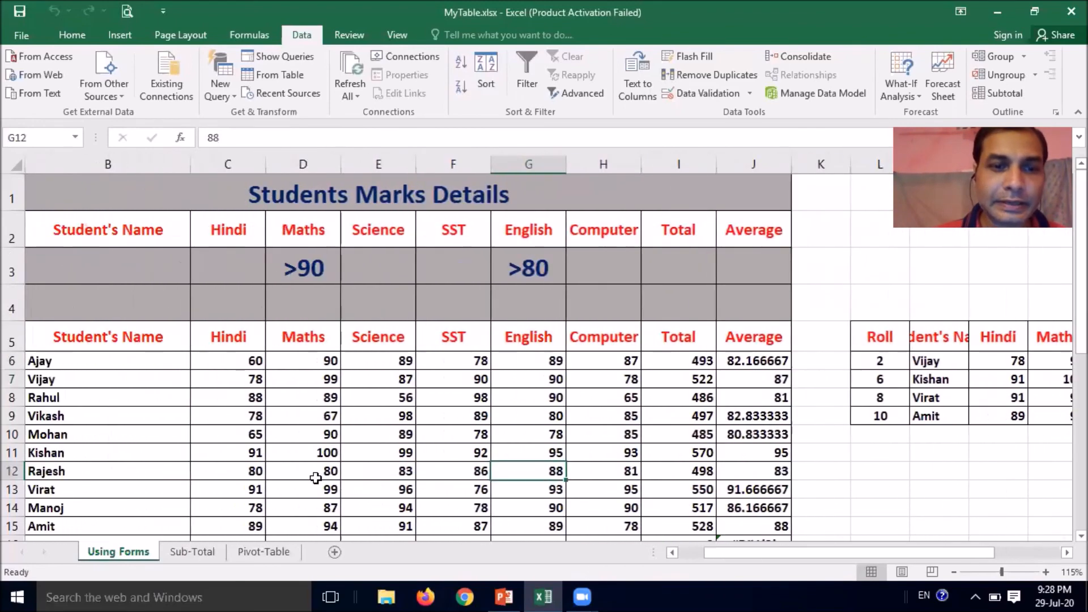
{"action": "scroll", "coordinate": [316, 478], "scroll_direction": "right", "scroll_amount": 1}
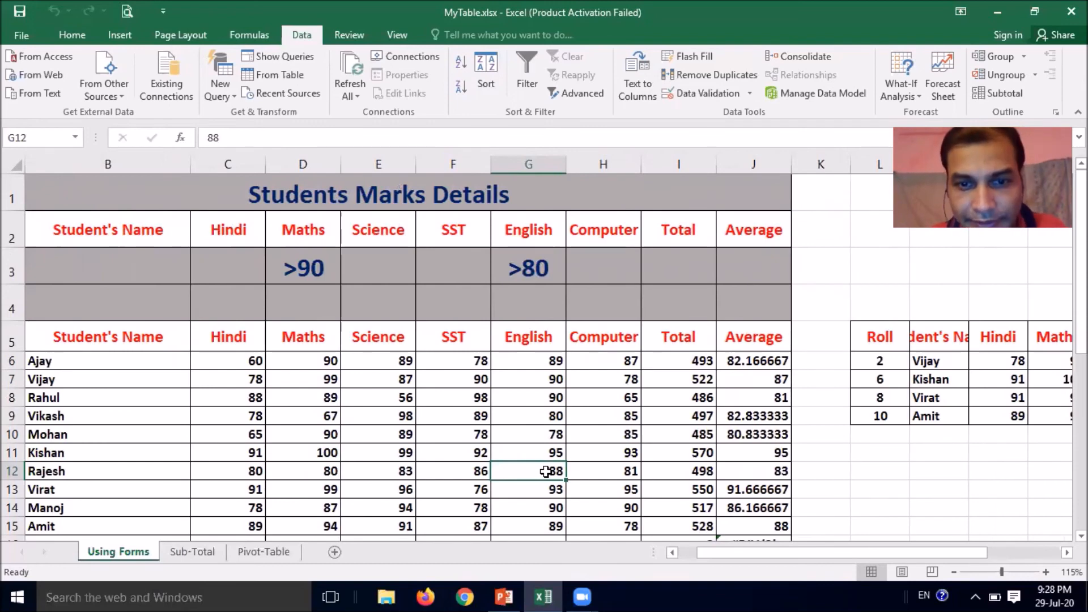
{"action": "left_click", "coordinate": [321, 473]}
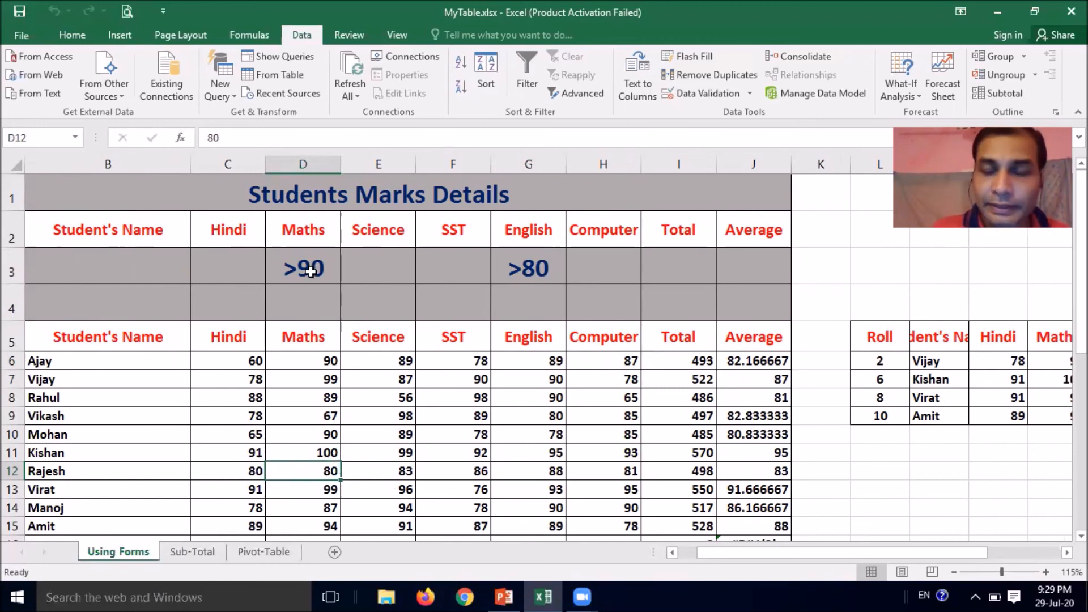
Review the Maths and English criteria in row 3 against all columns of the extracted records, from Roll to Average
{"action": "left_click_drag", "start_coordinate": [311, 272], "coordinate": [544, 266]}
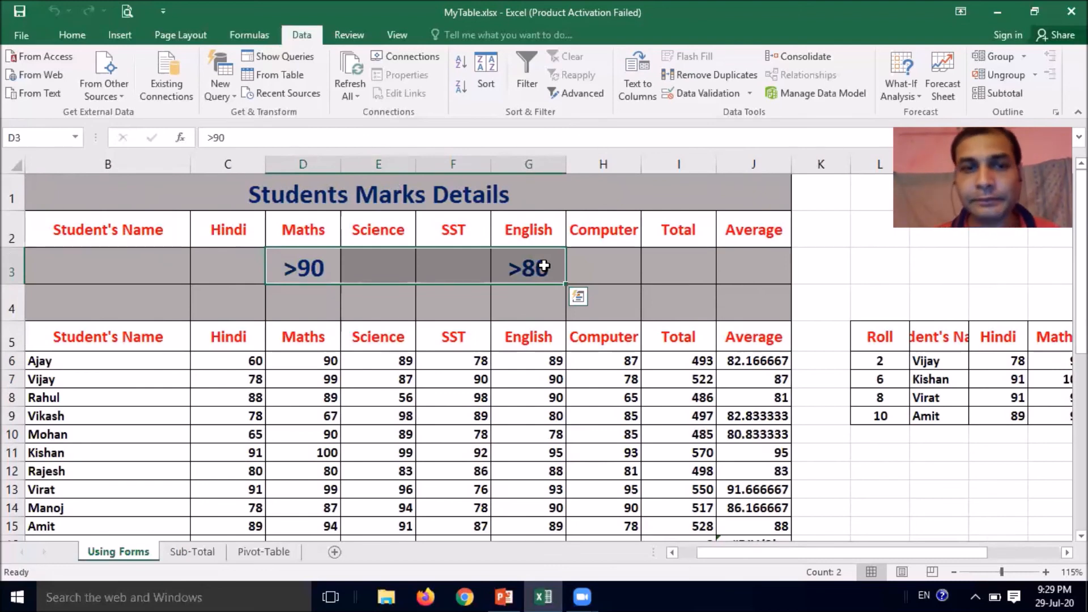
{"action": "left_click_drag", "start_coordinate": [491, 273], "coordinate": [396, 275]}
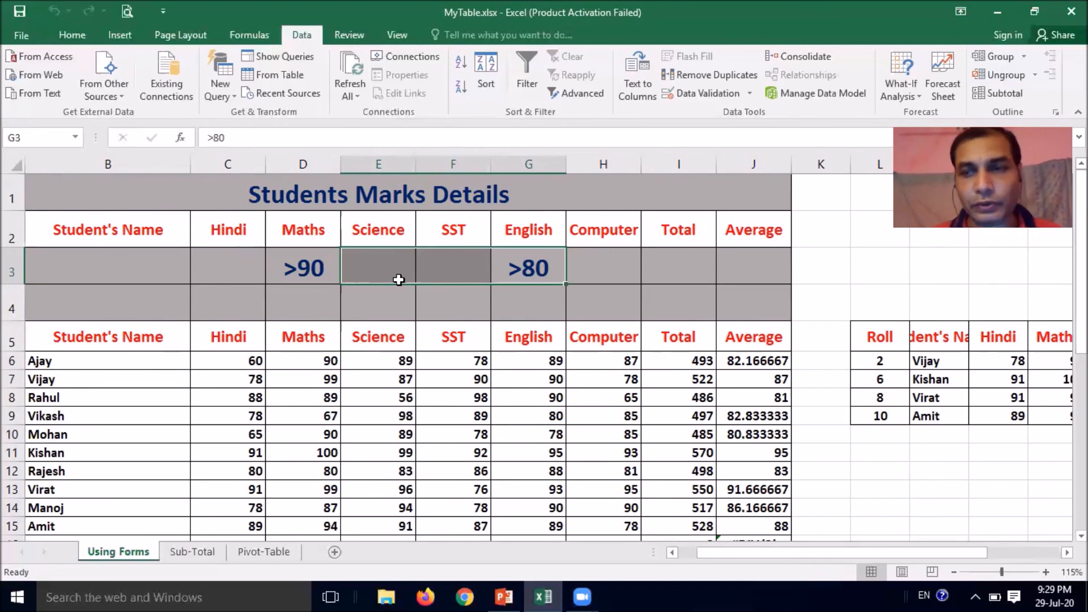
{"action": "scroll", "coordinate": [993, 375], "scroll_direction": "right", "scroll_amount": 1}
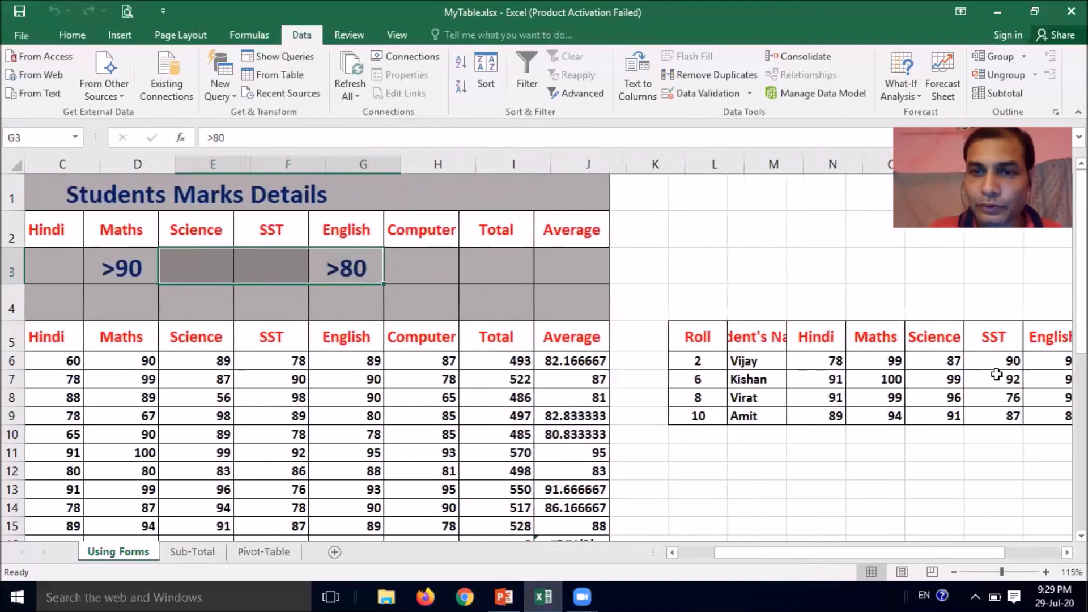
{"action": "scroll", "coordinate": [996, 374], "scroll_direction": "right", "scroll_amount": 4}
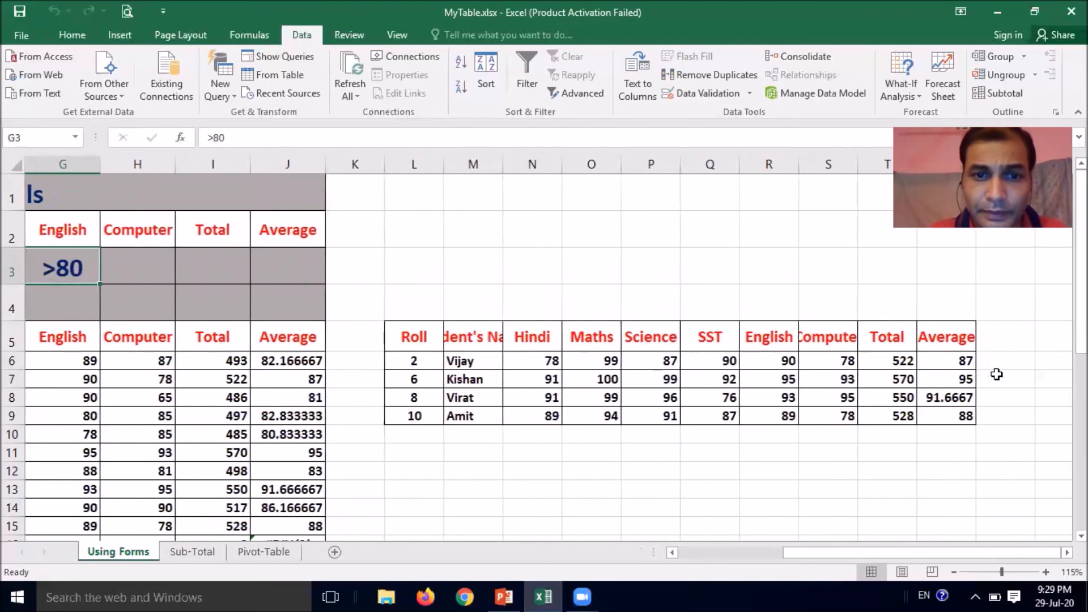
{"action": "scroll", "coordinate": [996, 374], "scroll_direction": "left", "scroll_amount": 1}
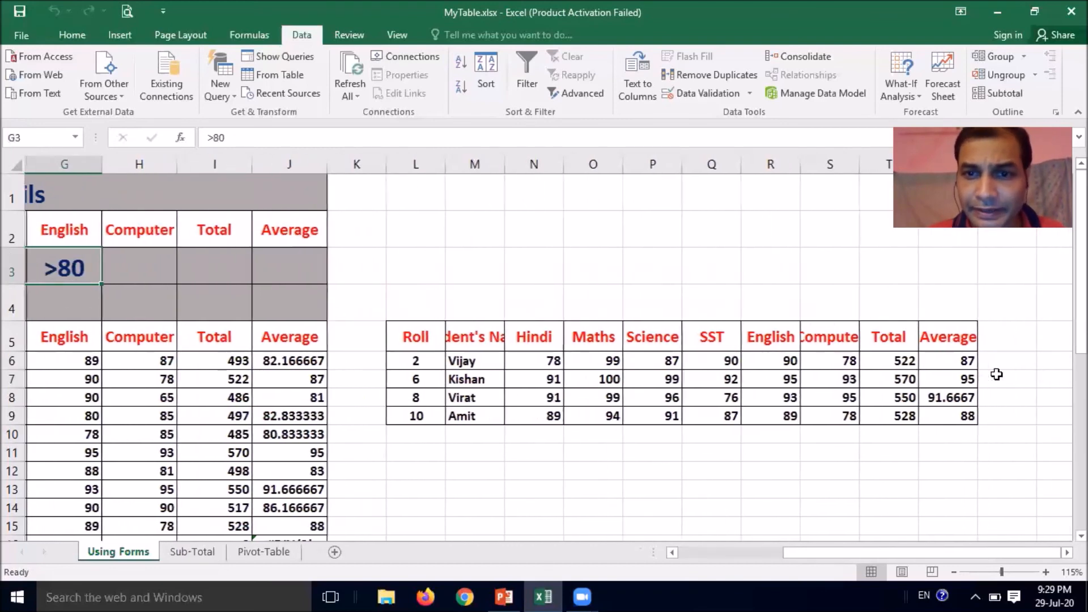
{"action": "scroll", "coordinate": [996, 375], "scroll_direction": "left", "scroll_amount": 1}
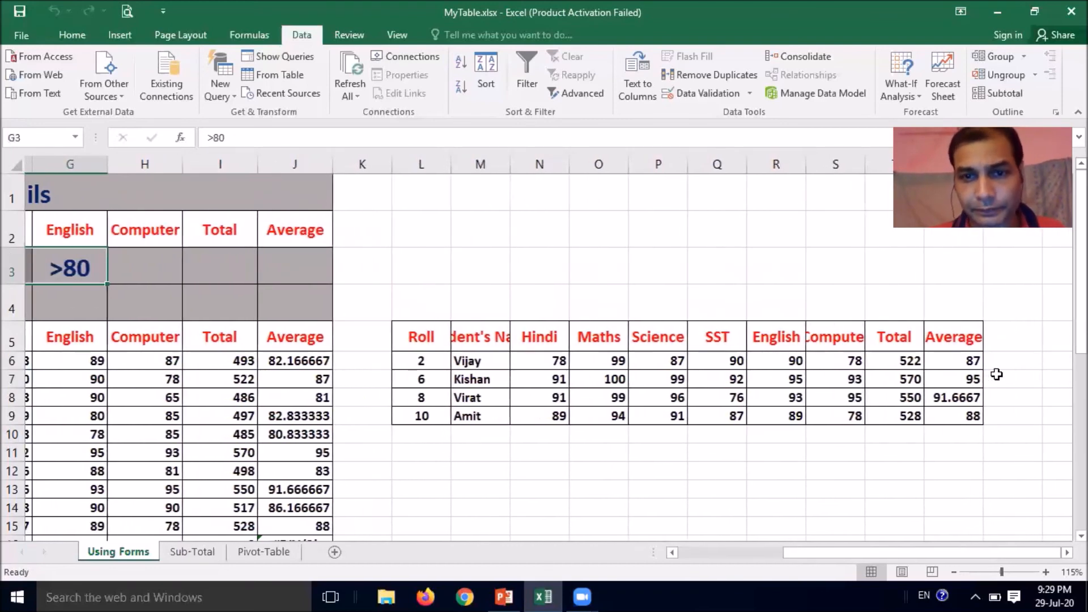
{"action": "scroll", "coordinate": [996, 375], "scroll_direction": "left", "scroll_amount": 3}
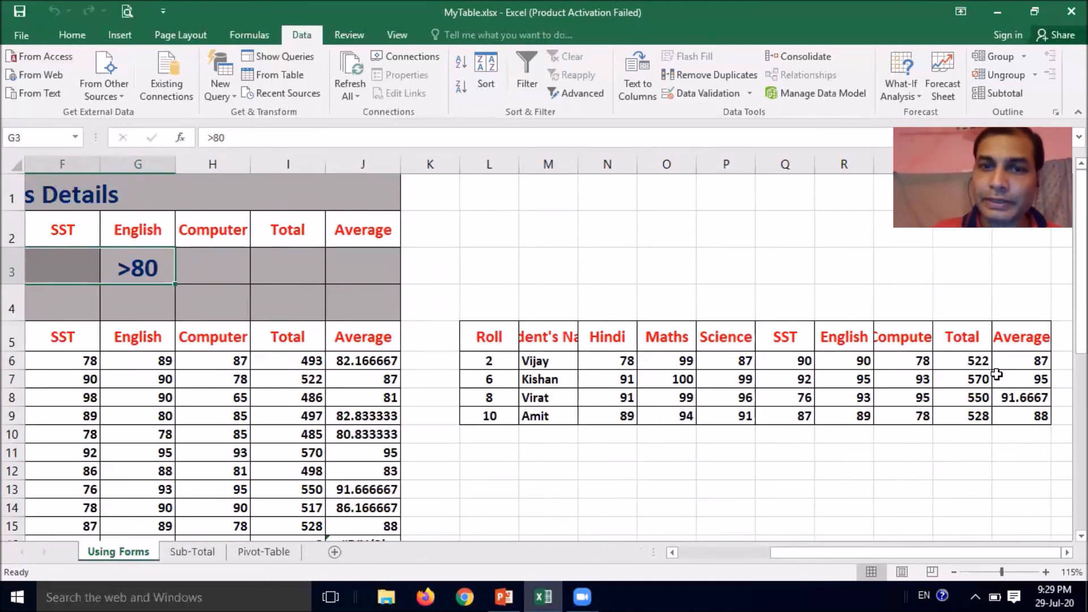
{"action": "scroll", "coordinate": [996, 375], "scroll_direction": "left", "scroll_amount": 6}
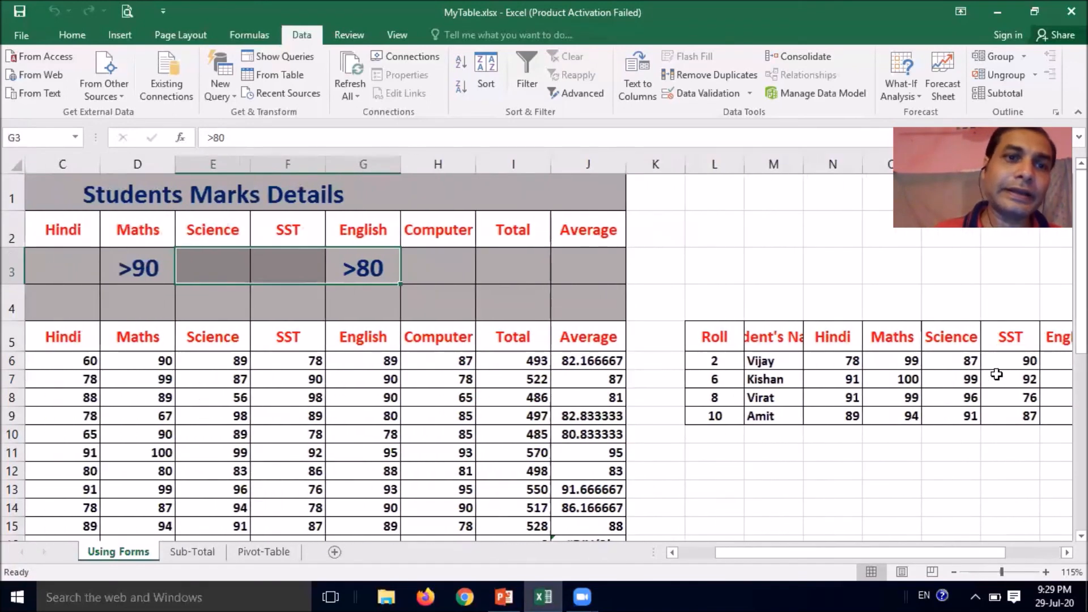
{"action": "scroll", "coordinate": [996, 375], "scroll_direction": "left", "scroll_amount": 3}
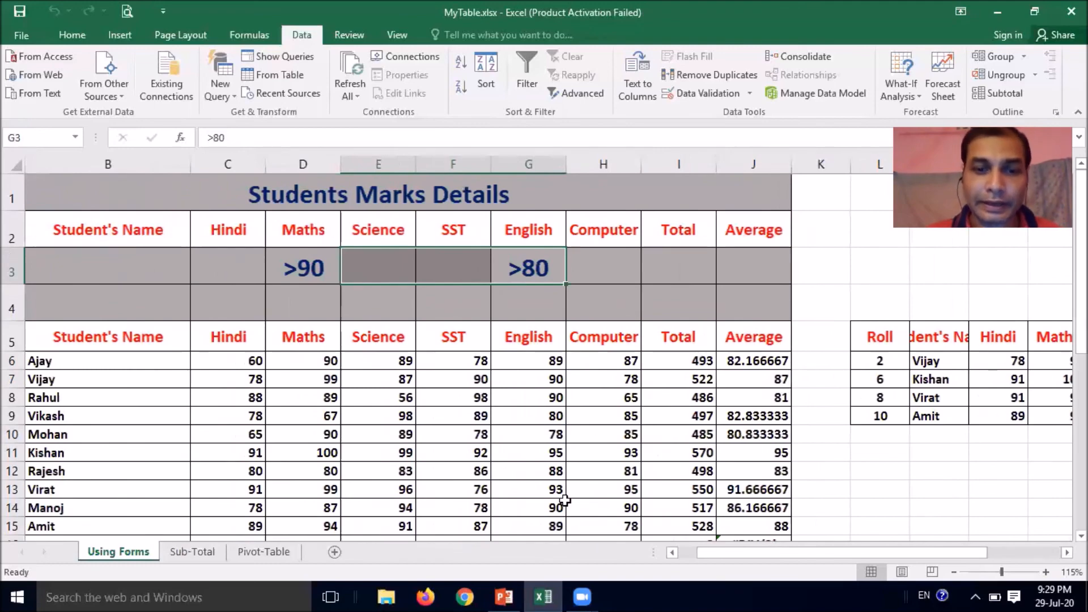
Switch to the Chapter-2 presentation in PowerPoint, start its slide show from the beginning and advance to slide 5 with the topic list
{"action": "left_click", "coordinate": [504, 597]}
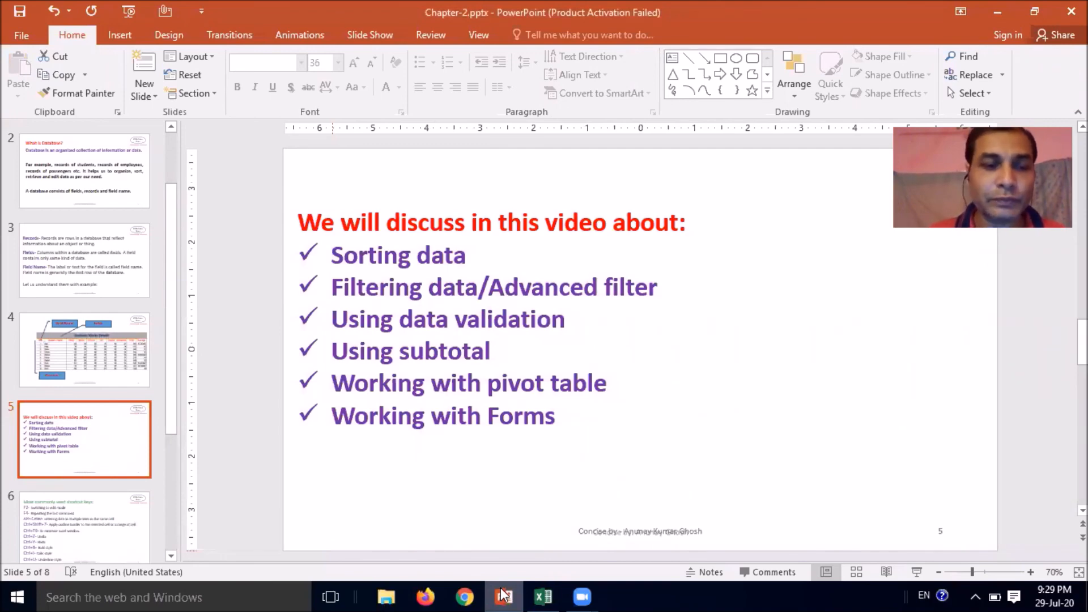
{"action": "key", "text": "F5"}
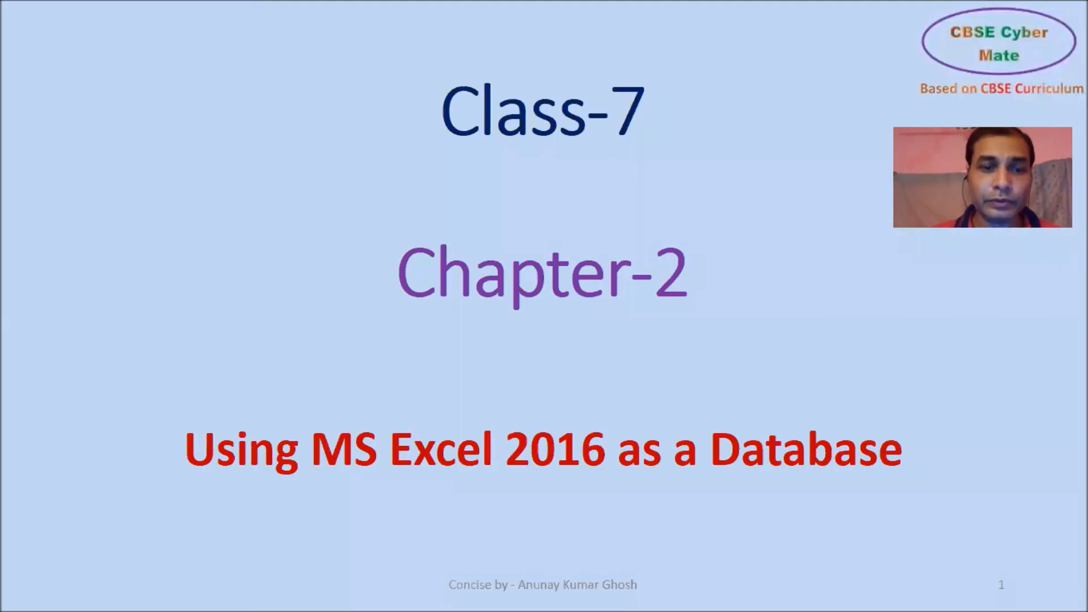
{"action": "key", "text": "Right"}
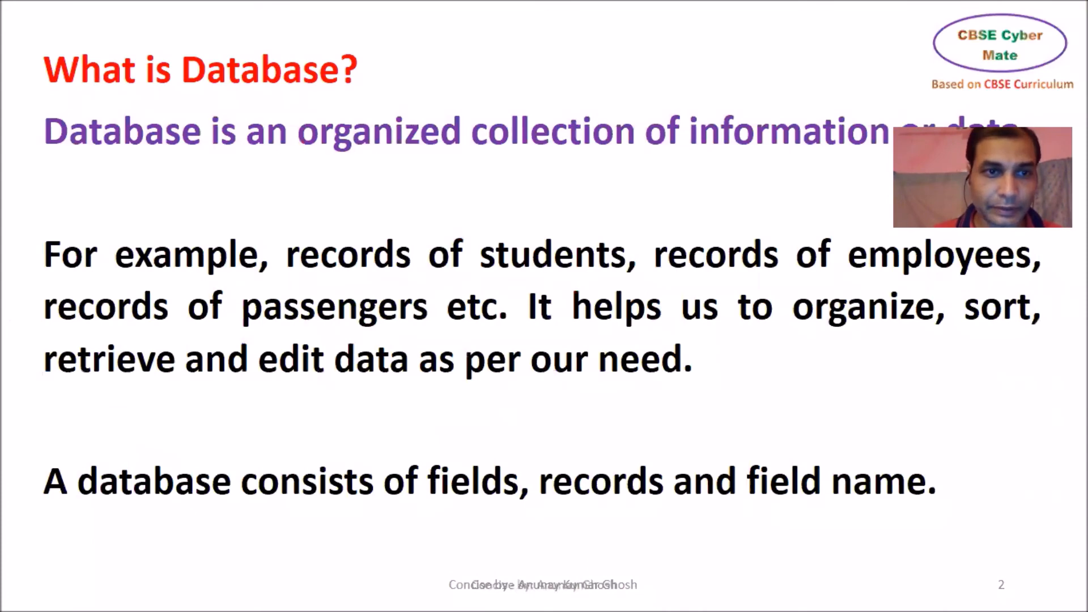
{"action": "key", "text": "Right"}
{"action": "key", "text": "Right"}
{"action": "key", "text": "Right"}
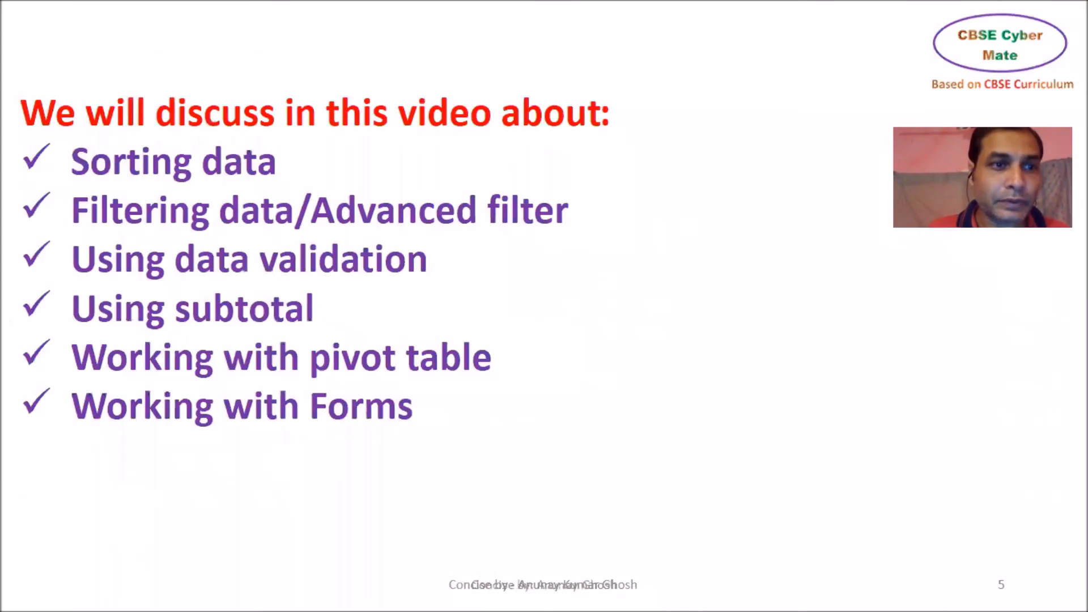